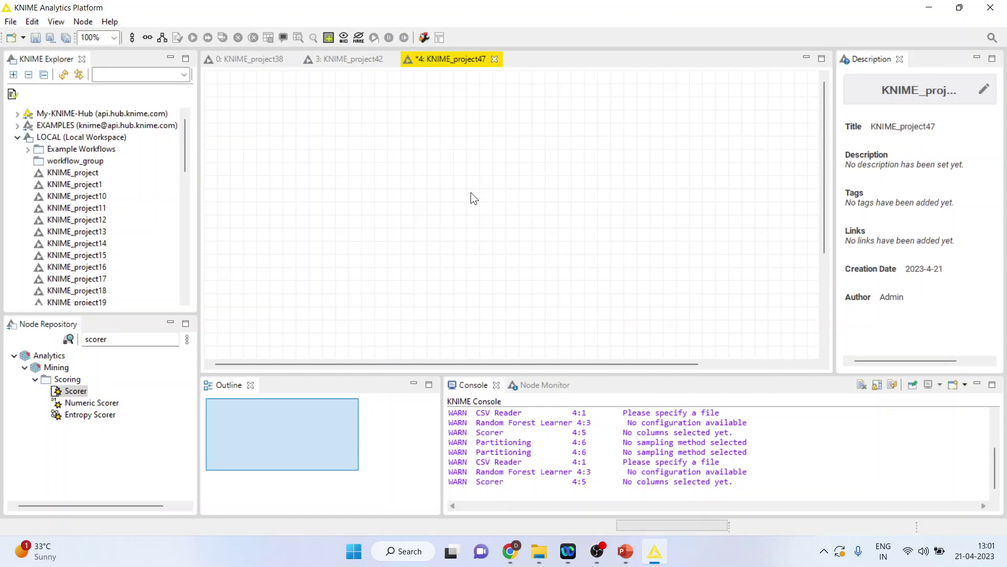
Clear the node search and place a CSV Reader node from IO > Read on the canvas
{"action": "left_click", "coordinate": [131, 339]}
{"action": "key", "text": "BackSpace"}
{"action": "key", "text": "BackSpace"}
{"action": "key", "text": "BackSpace"}
{"action": "key", "text": "BackSpace"}
{"action": "key", "text": "BackSpace"}
{"action": "key", "text": "BackSpace"}
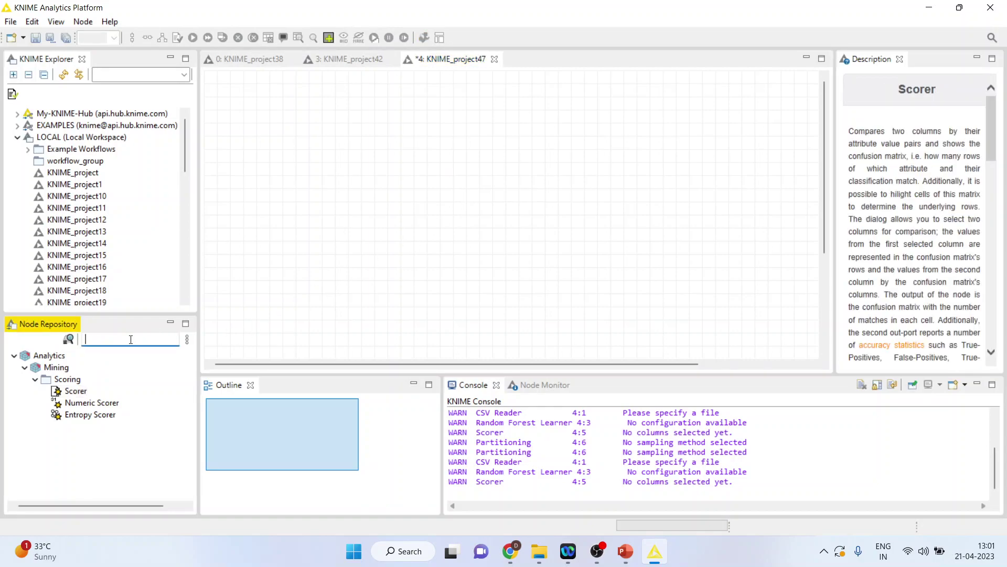
{"action": "left_click", "coordinate": [13, 355]}
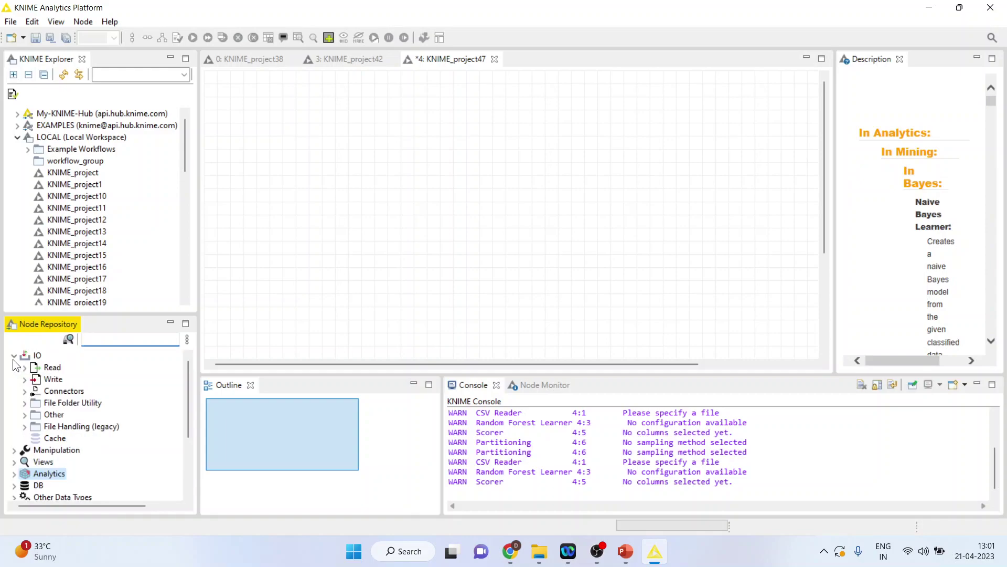
{"action": "left_click", "coordinate": [24, 367]}
{"action": "left_click_drag", "start_coordinate": [73, 414], "coordinate": [288, 180]}
Set the CSV Reader to read D:\...\Knime\Data\heart1.csv
{"action": "double_click", "coordinate": [288, 180]}
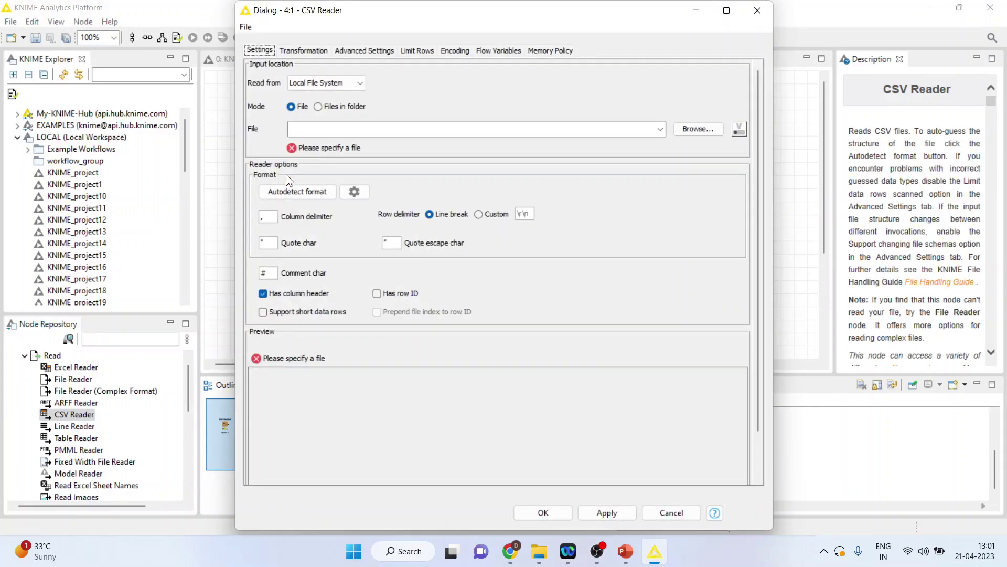
{"action": "left_click", "coordinate": [698, 129]}
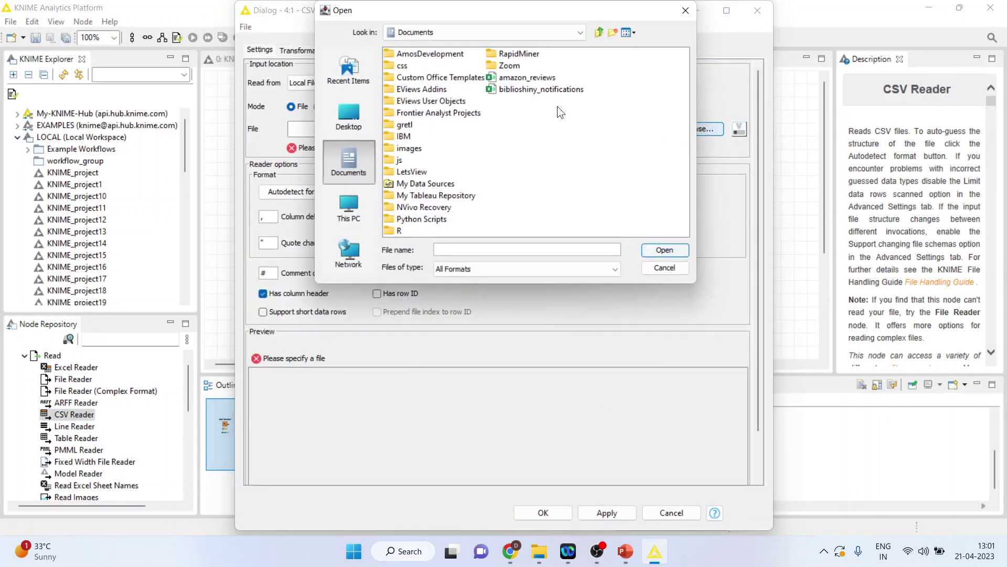
{"action": "left_click", "coordinate": [579, 33]}
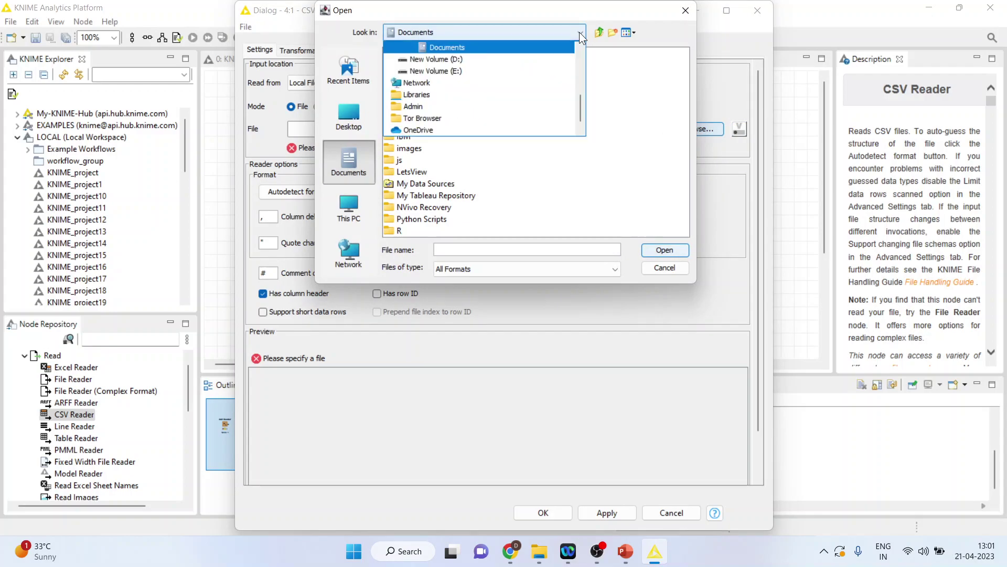
{"action": "left_click", "coordinate": [521, 57]}
{"action": "double_click", "coordinate": [442, 77]}
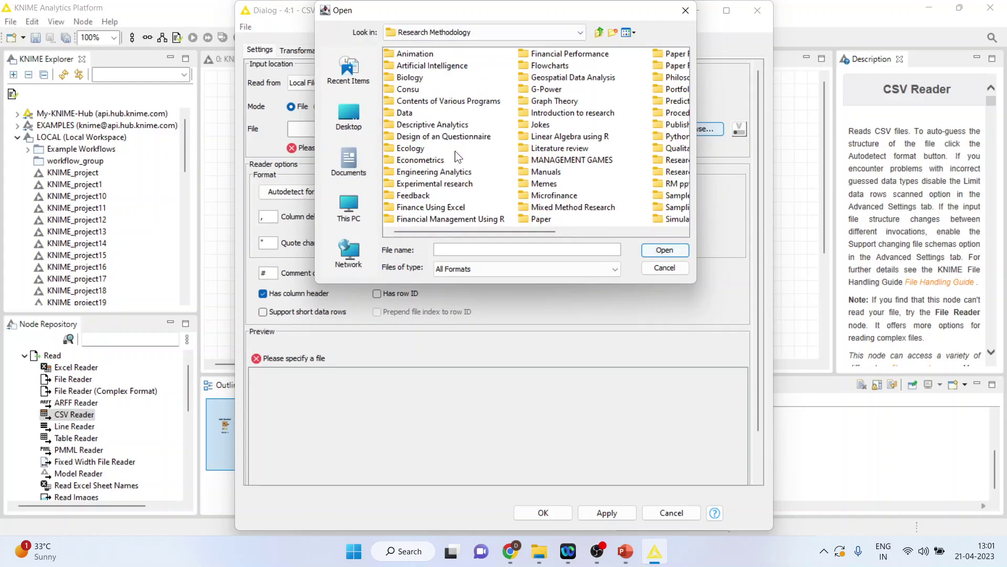
{"action": "double_click", "coordinate": [662, 103]}
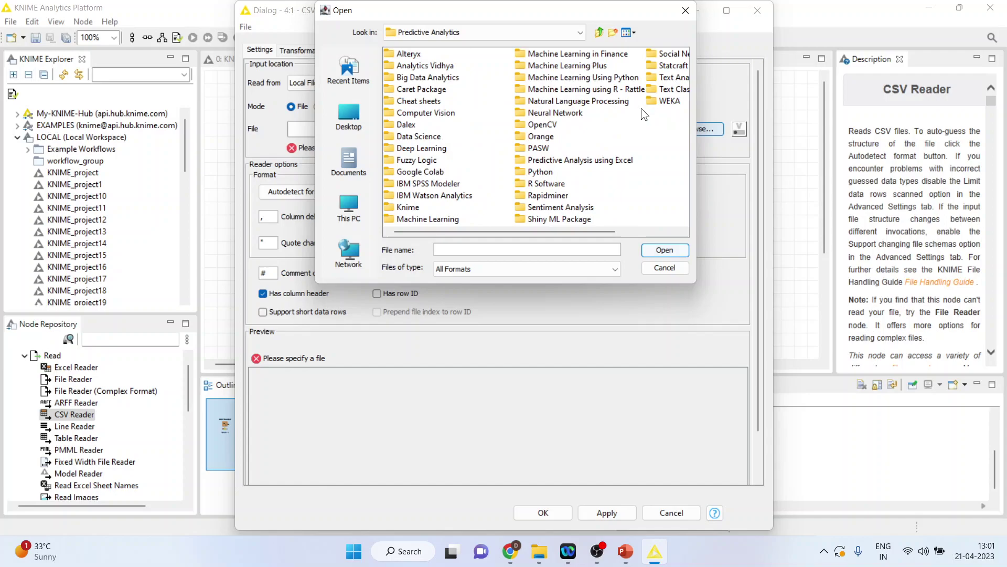
{"action": "double_click", "coordinate": [415, 208]}
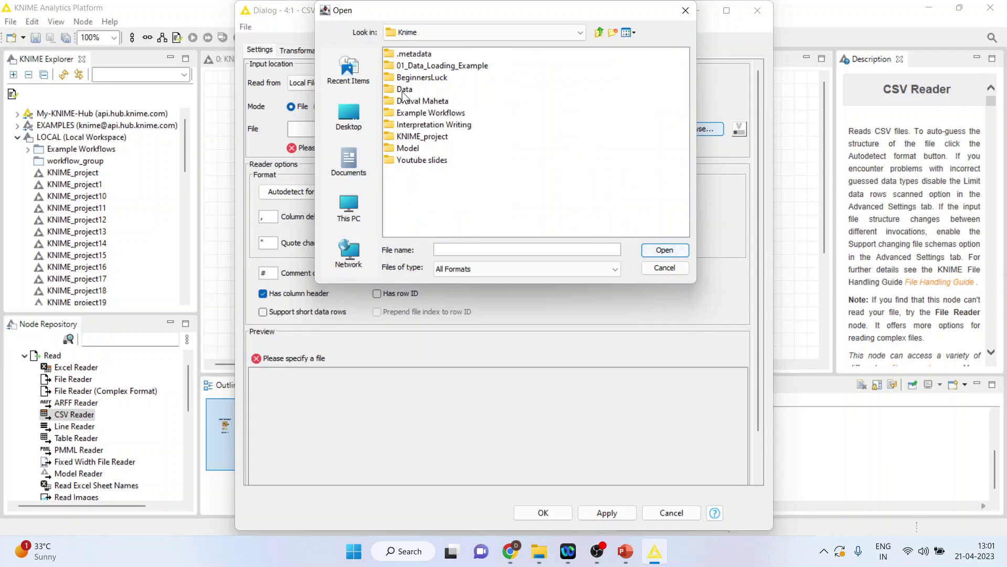
{"action": "double_click", "coordinate": [412, 90]}
{"action": "left_click", "coordinate": [408, 66]}
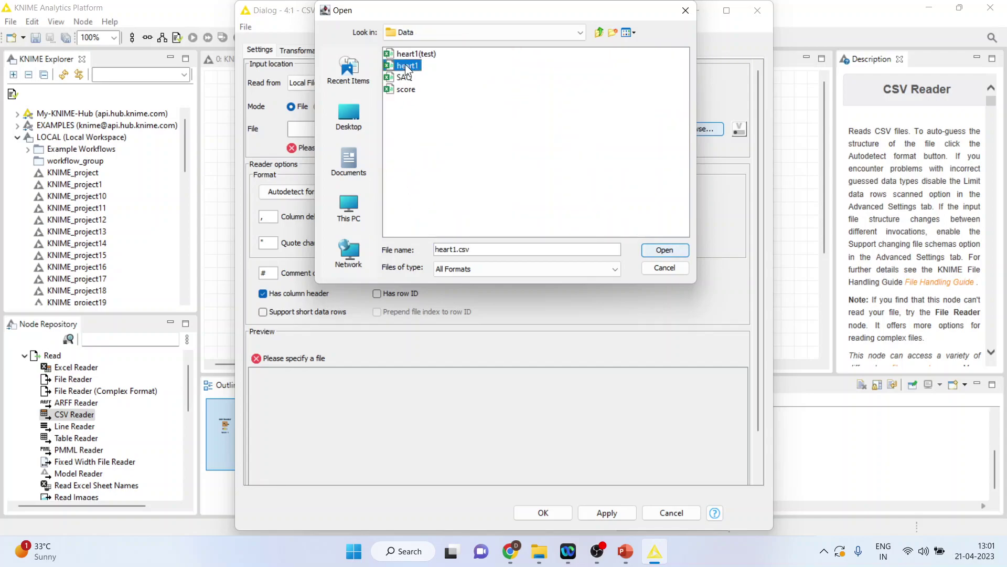
{"action": "left_click", "coordinate": [666, 251]}
{"action": "left_click", "coordinate": [549, 510]}
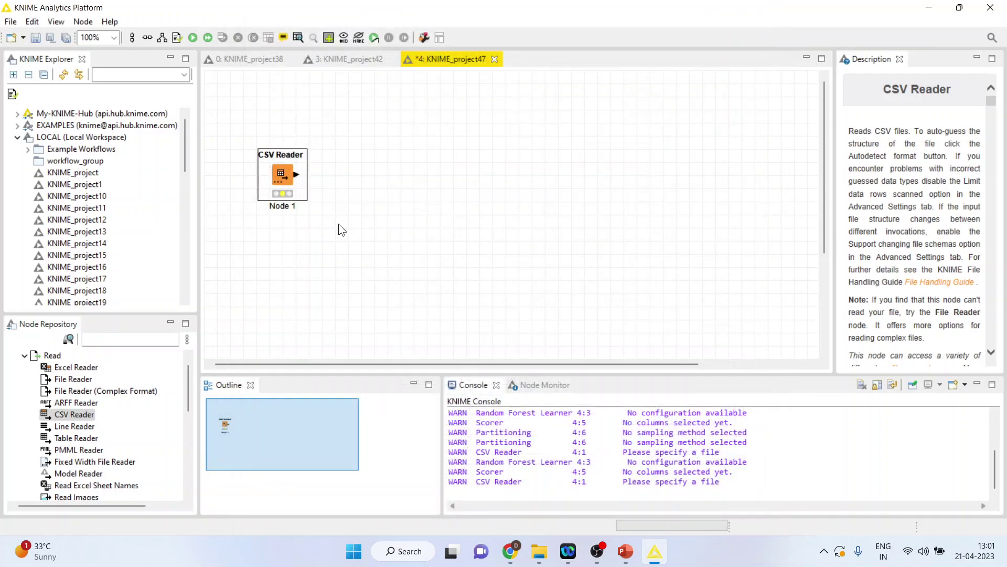
Execute the CSV Reader and add a connected Column Filter node
{"action": "right_click", "coordinate": [279, 177]}
{"action": "left_click", "coordinate": [344, 199]}
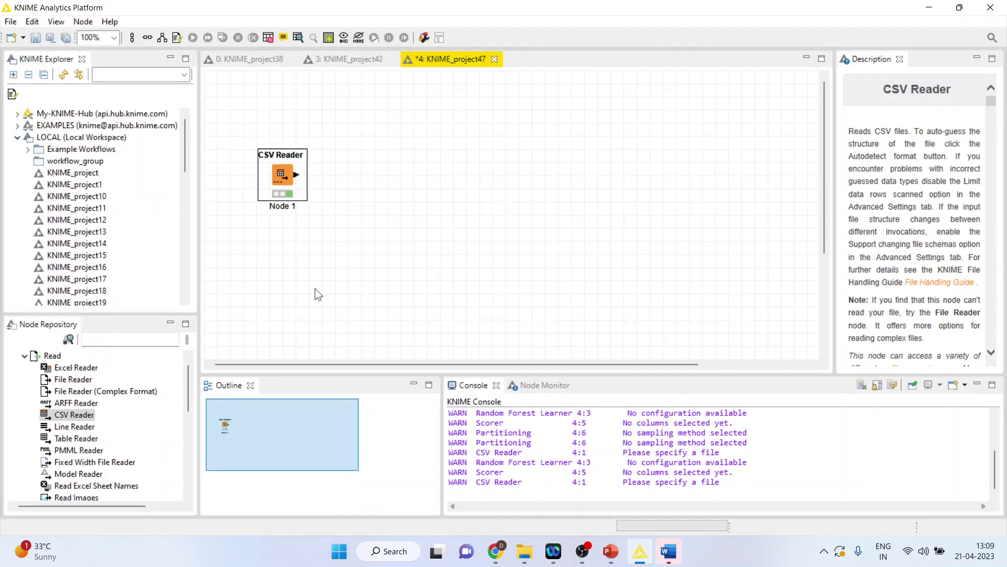
{"action": "left_click", "coordinate": [108, 340]}
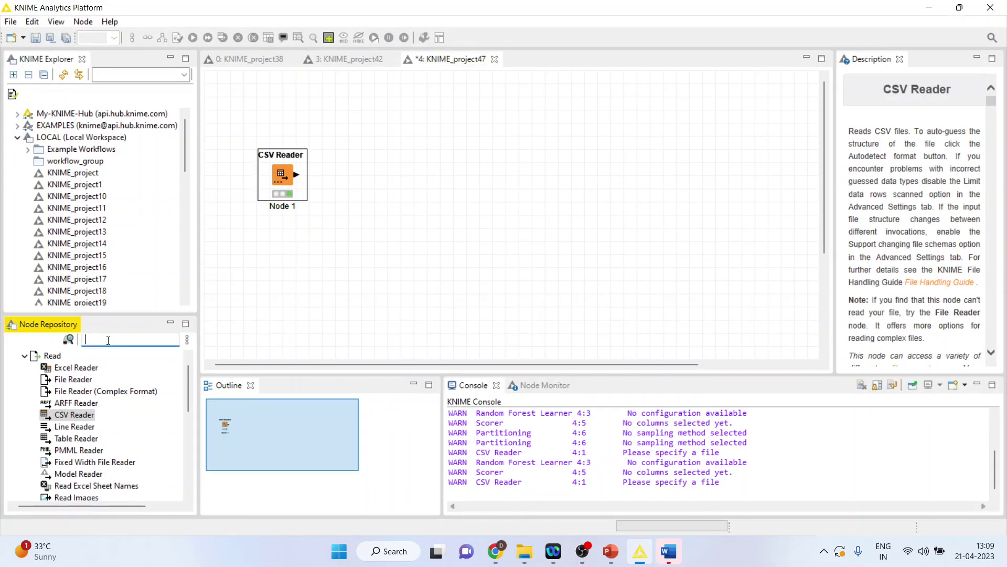
{"action": "type", "text": "column "}
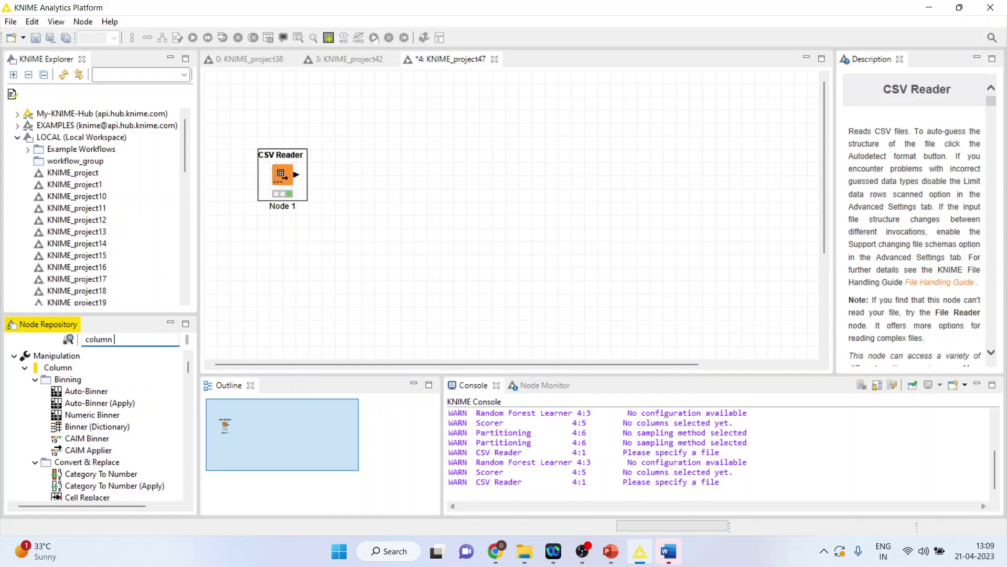
{"action": "type", "text": "filter"}
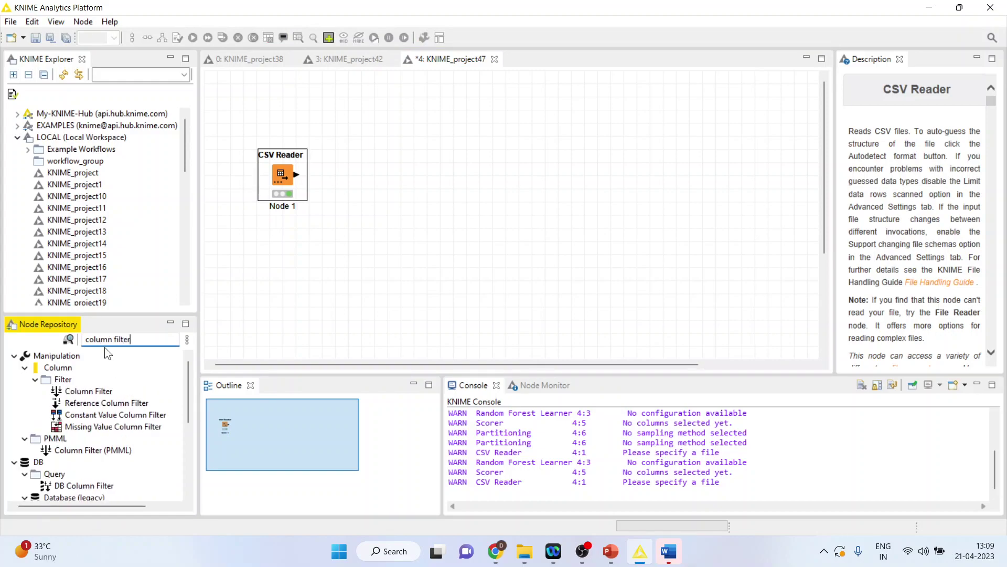
{"action": "double_click", "coordinate": [101, 391]}
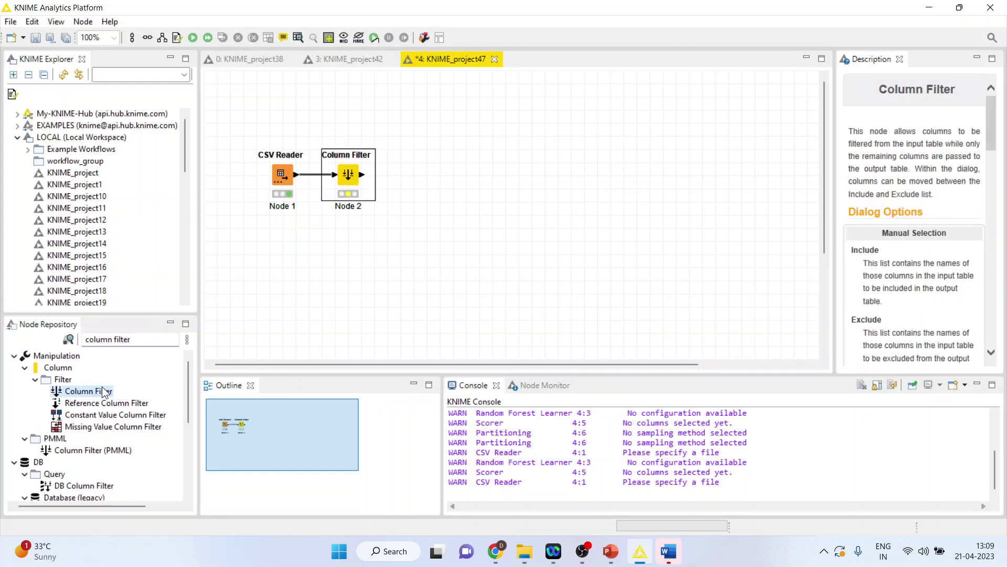
Set the Column Filter to keep only Age, RestingBP, Cholesterol, MaxHR and HeartDisease
{"action": "right_click", "coordinate": [349, 180]}
{"action": "left_click", "coordinate": [405, 192]}
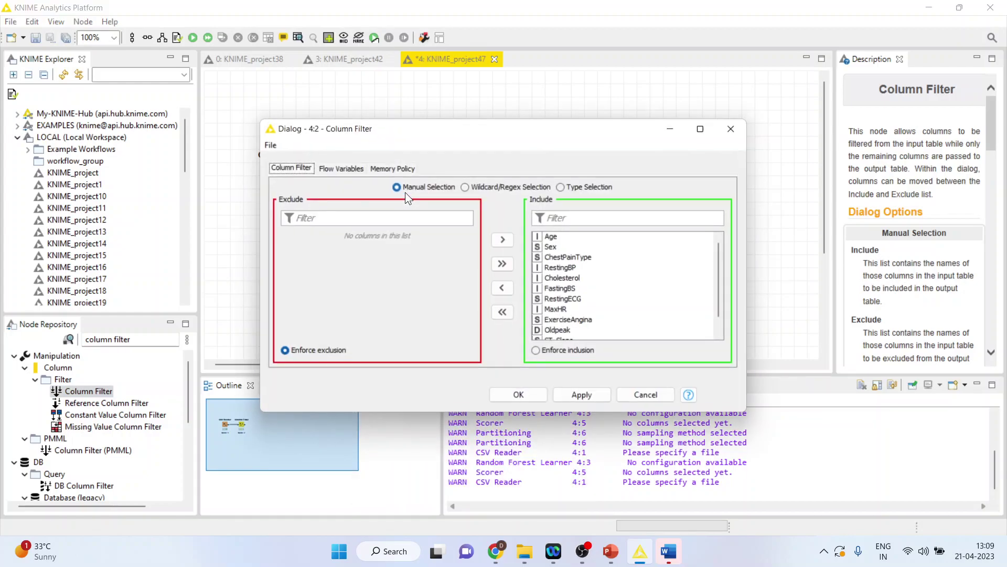
{"action": "left_click", "coordinate": [503, 312]}
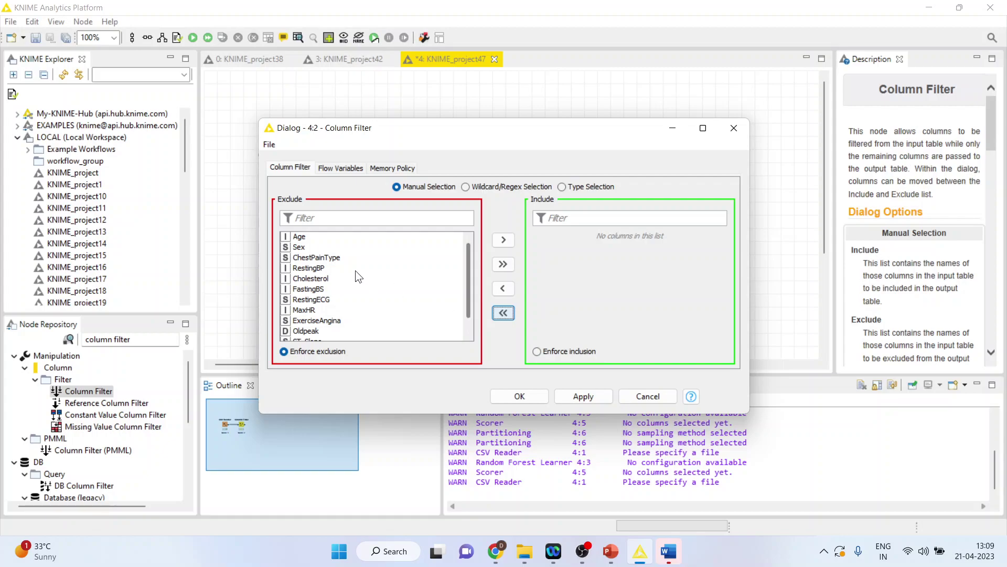
{"action": "left_click", "coordinate": [410, 237]}
{"action": "left_click", "coordinate": [498, 240]}
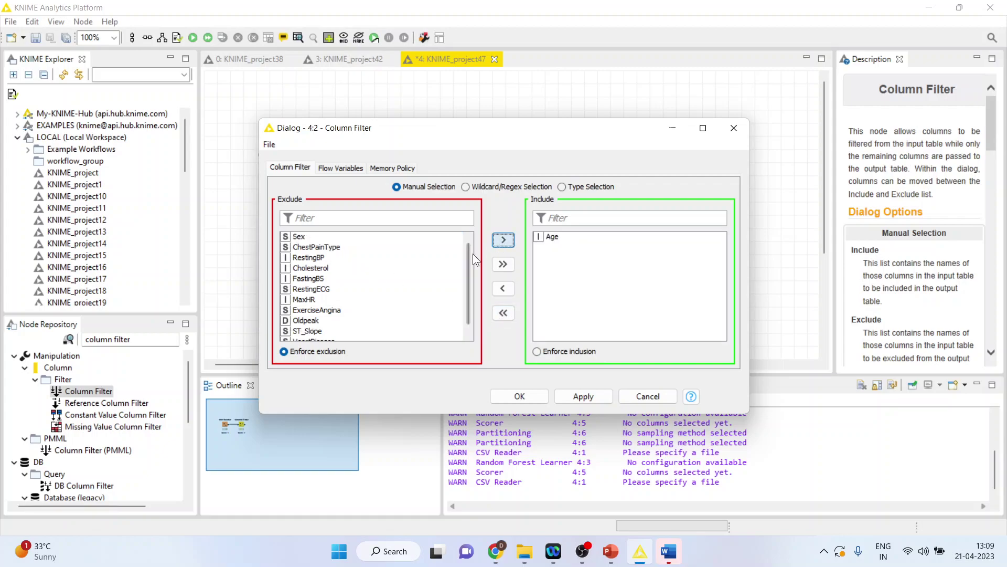
{"action": "left_click", "coordinate": [323, 259]}
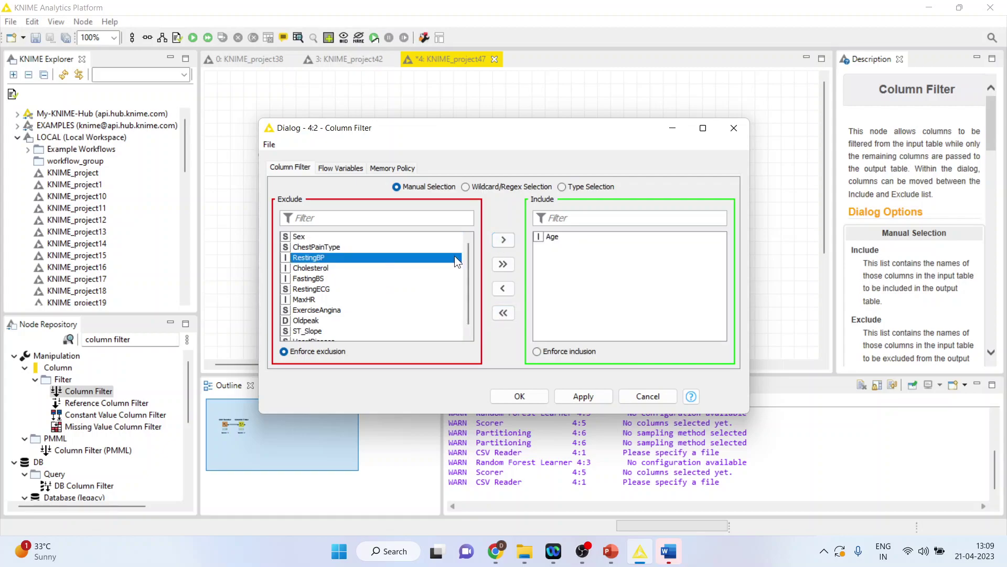
{"action": "left_click", "coordinate": [499, 241]}
{"action": "left_click", "coordinate": [327, 259]}
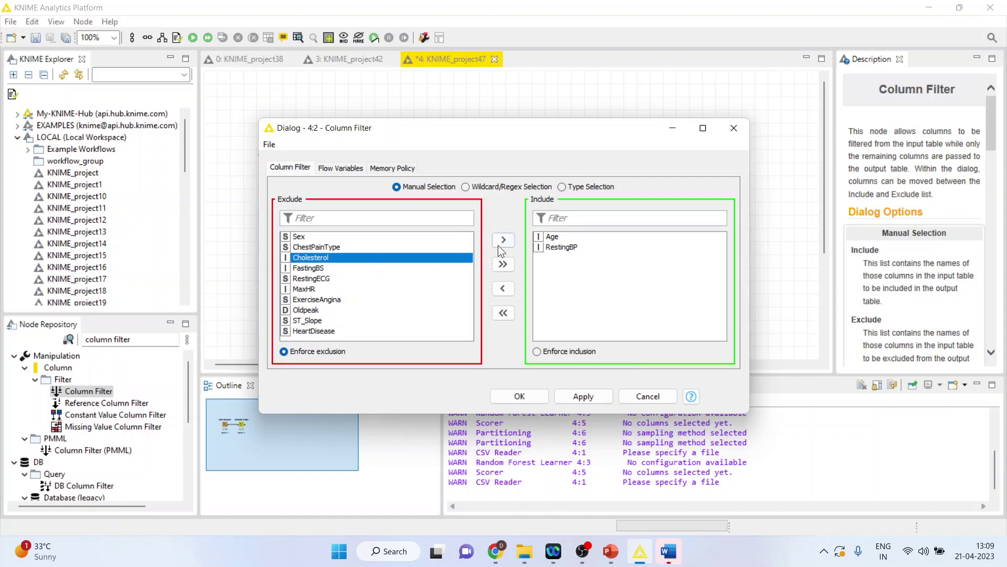
{"action": "left_click", "coordinate": [499, 242]}
{"action": "left_click", "coordinate": [317, 279]}
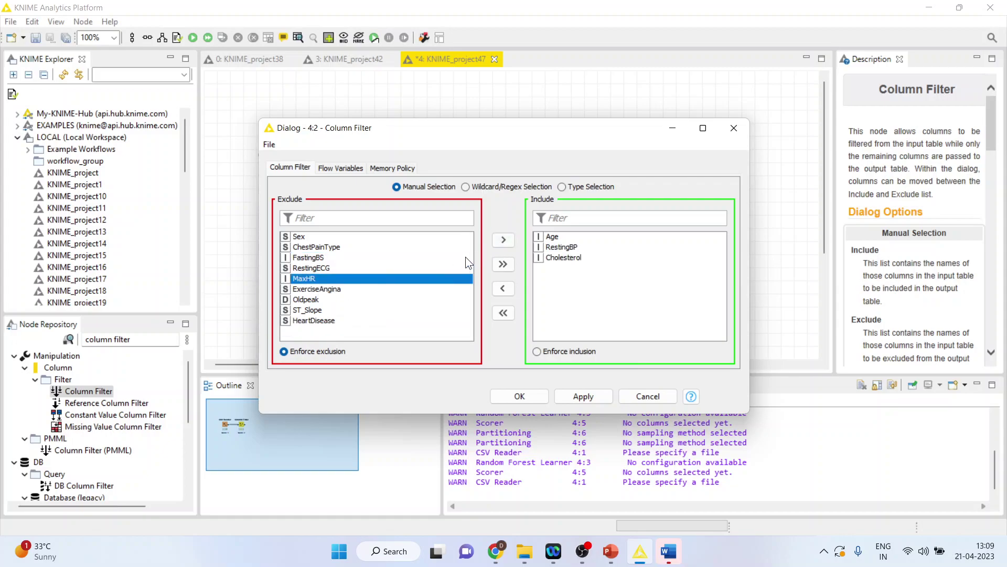
{"action": "left_click", "coordinate": [503, 241]}
{"action": "left_click", "coordinate": [328, 311]}
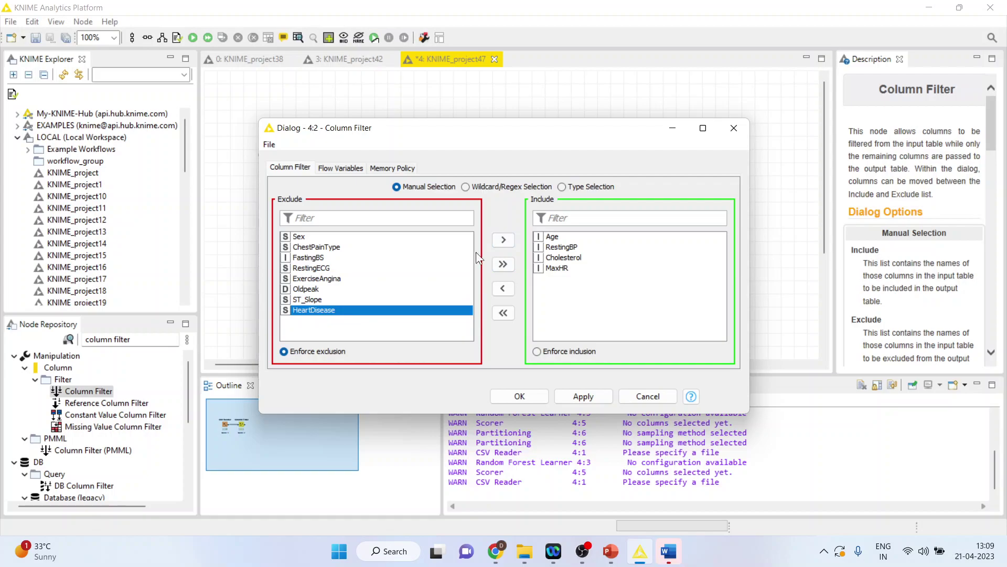
{"action": "left_click", "coordinate": [503, 240]}
{"action": "left_click", "coordinate": [519, 396]}
Execute the Column Filter and open its filtered output table
{"action": "right_click", "coordinate": [357, 174]}
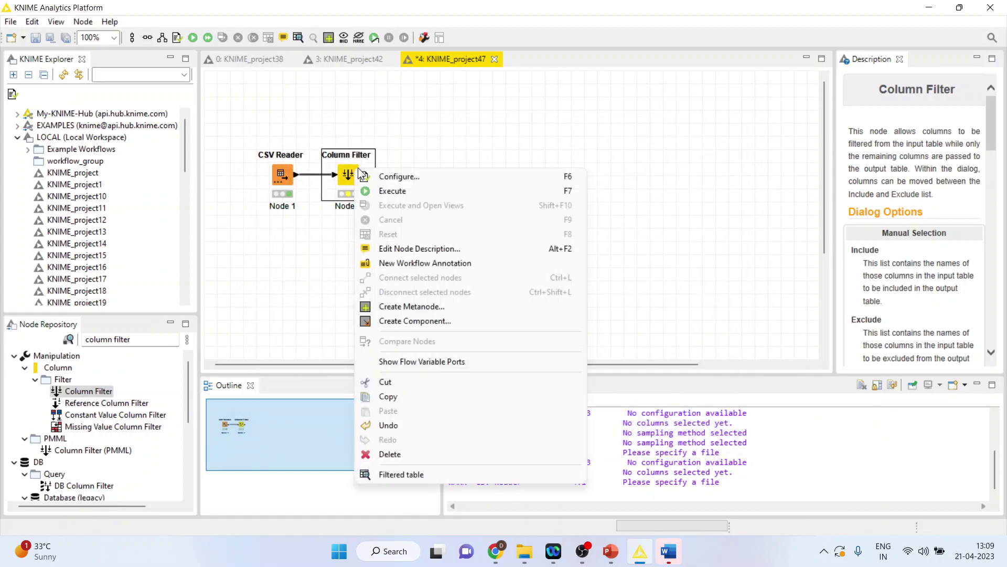
{"action": "left_click", "coordinate": [398, 190]}
{"action": "right_click", "coordinate": [350, 178]}
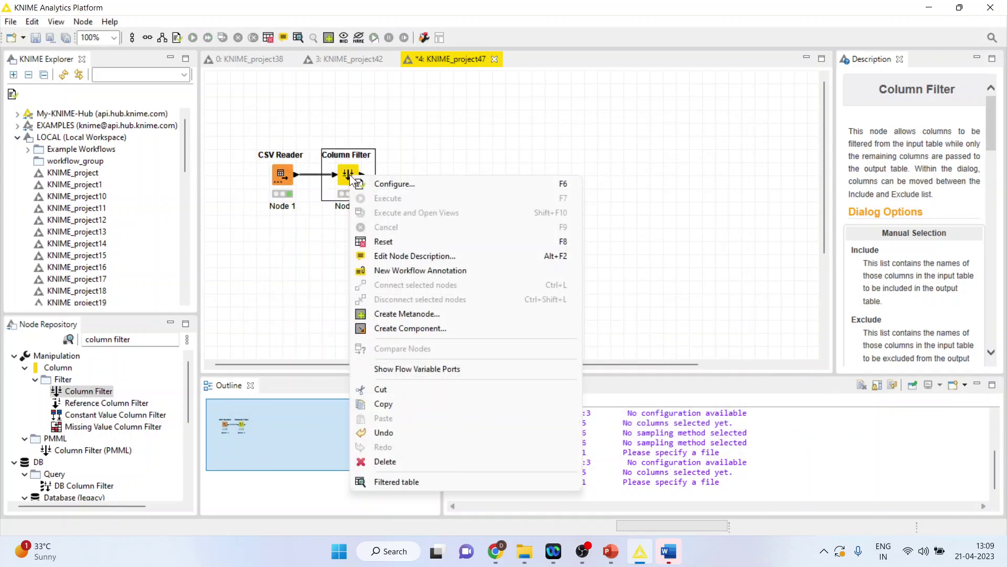
{"action": "left_click", "coordinate": [426, 482]}
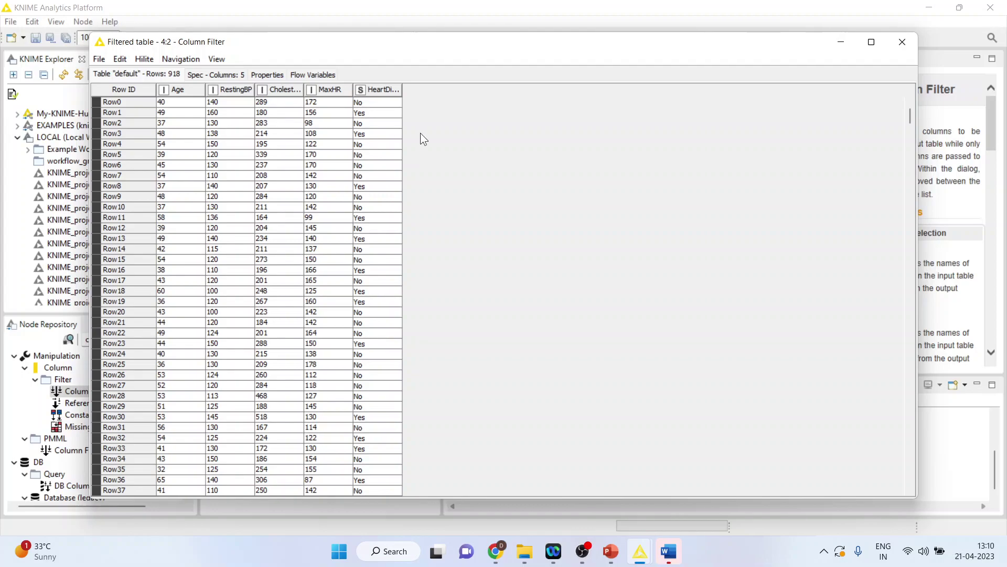
Close the filtered table and add a Partitioning node after the Column Filter
{"action": "left_click", "coordinate": [903, 42]}
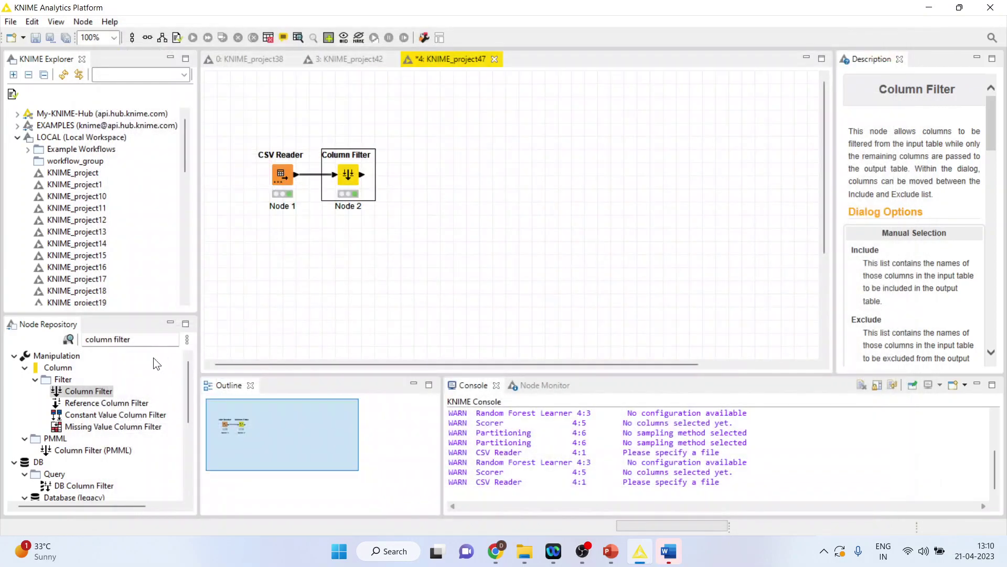
{"action": "left_click", "coordinate": [146, 342]}
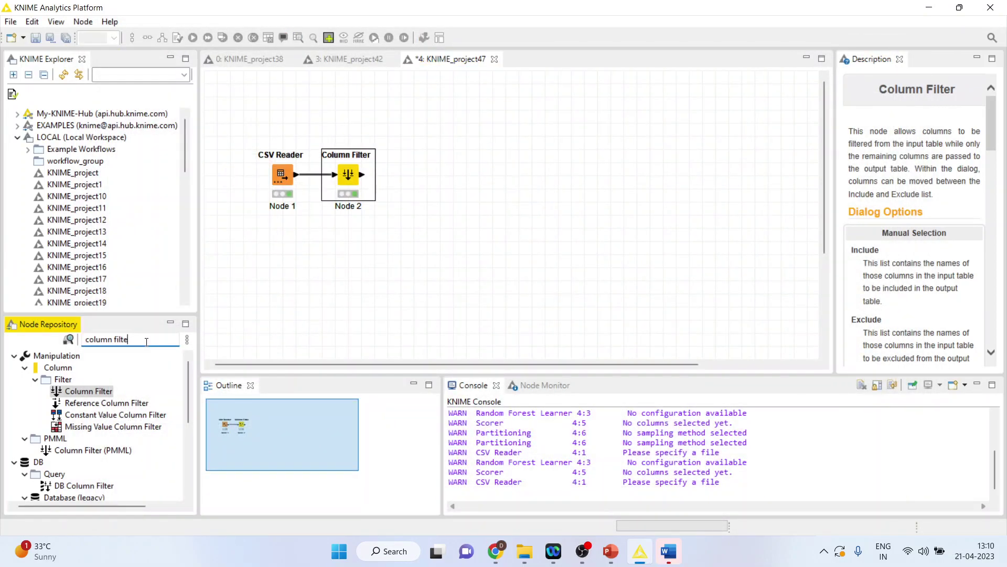
{"action": "key", "text": "BackSpace"}
{"action": "key", "text": "BackSpace"}
{"action": "key", "text": "BackSpace"}
{"action": "key", "text": "BackSpace"}
{"action": "key", "text": "BackSpace"}
{"action": "key", "text": "BackSpace"}
{"action": "key", "text": "BackSpace"}
{"action": "key", "text": "BackSpace"}
{"action": "key", "text": "BackSpace"}
{"action": "key", "text": "BackSpace"}
{"action": "key", "text": "BackSpace"}
{"action": "key", "text": "BackSpace"}
{"action": "key", "text": "BackSpace"}
{"action": "type", "text": "par"}
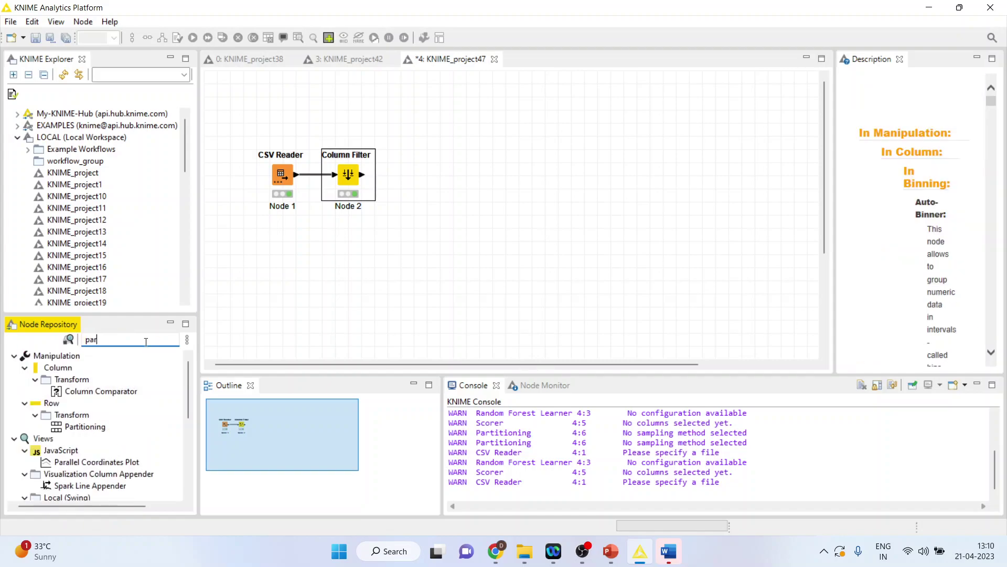
{"action": "type", "text": "tit"}
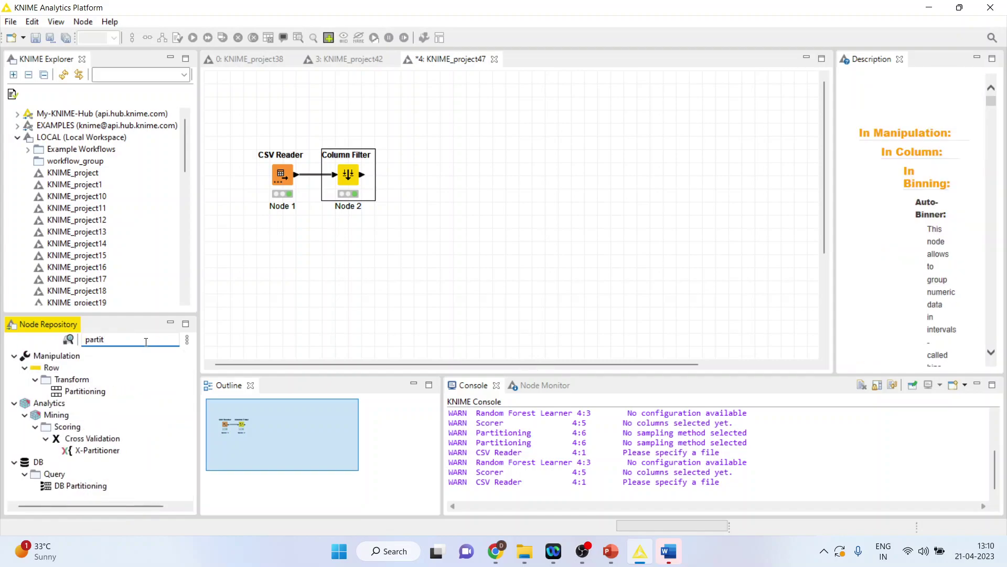
{"action": "double_click", "coordinate": [95, 391]}
Configure Partitioning for an 80% relative split, stratified by HeartDisease
{"action": "right_click", "coordinate": [418, 174]}
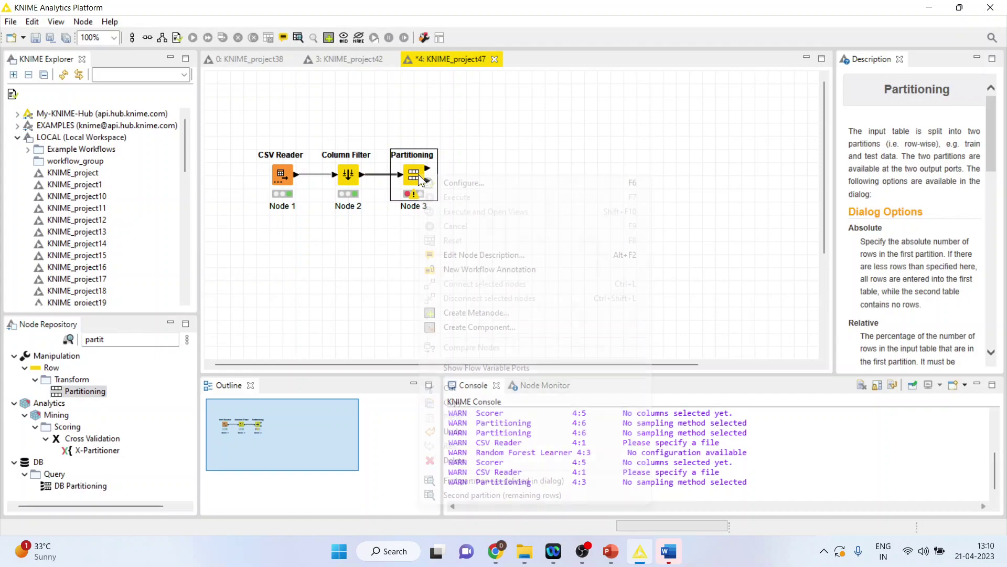
{"action": "left_click", "coordinate": [479, 183]}
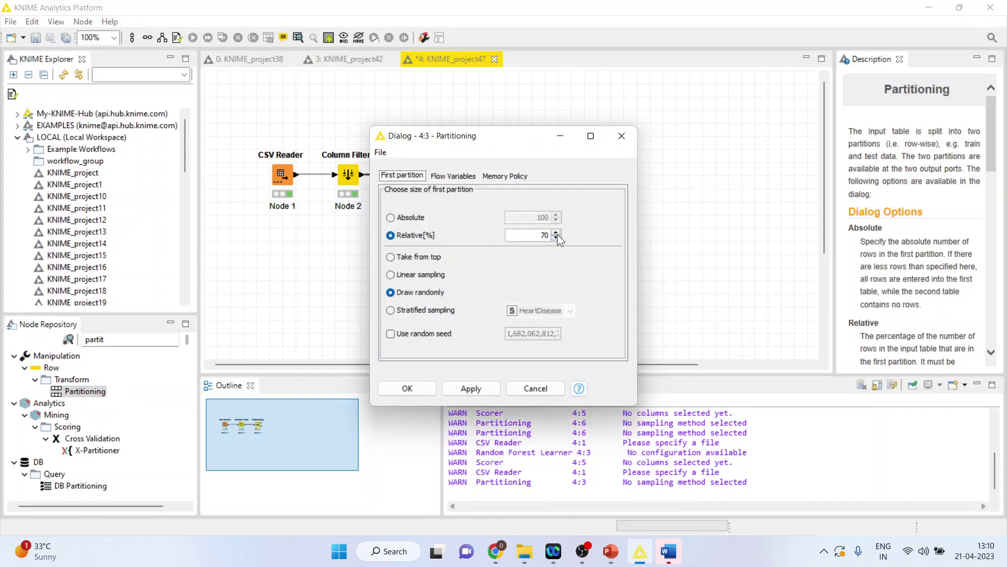
{"action": "left_click", "coordinate": [555, 233]}
{"action": "left_click", "coordinate": [556, 232]}
{"action": "left_click", "coordinate": [392, 310]}
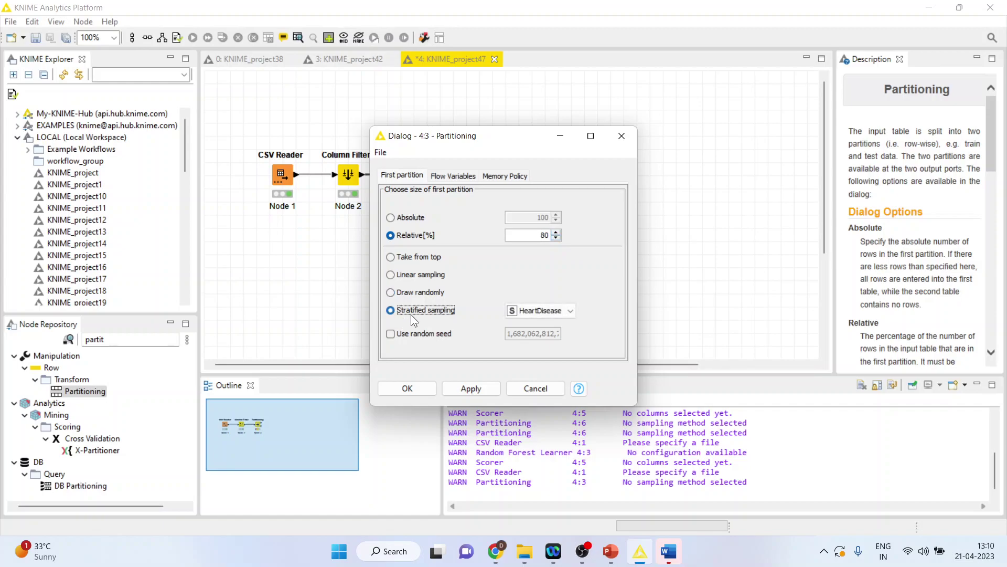
{"action": "left_click", "coordinate": [420, 385]}
Execute Partitioning and inspect the first and second partition tables
{"action": "right_click", "coordinate": [413, 177]}
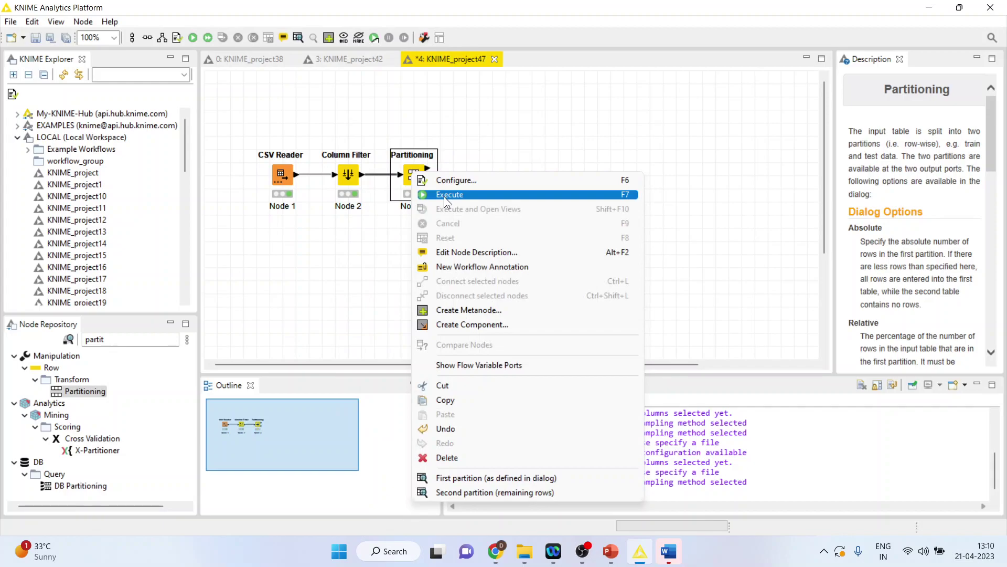
{"action": "left_click", "coordinate": [457, 200]}
{"action": "right_click", "coordinate": [419, 177]}
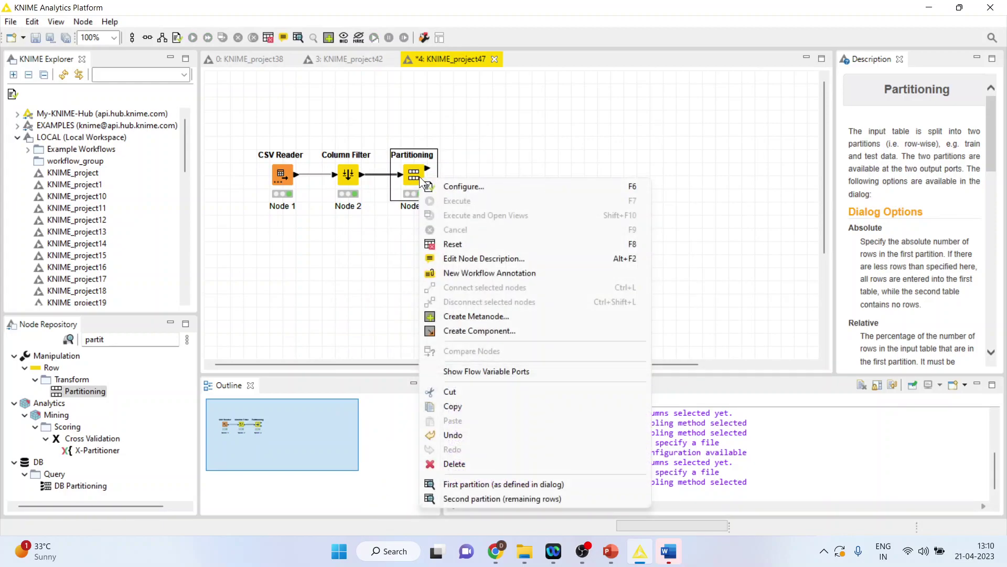
{"action": "left_click", "coordinate": [521, 483]}
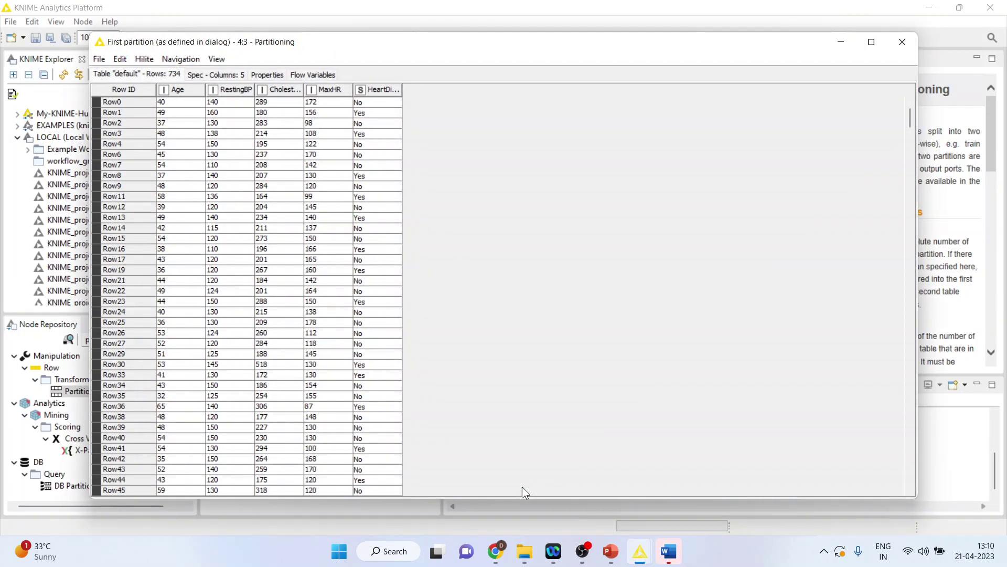
{"action": "left_click", "coordinate": [902, 43]}
{"action": "right_click", "coordinate": [416, 179]}
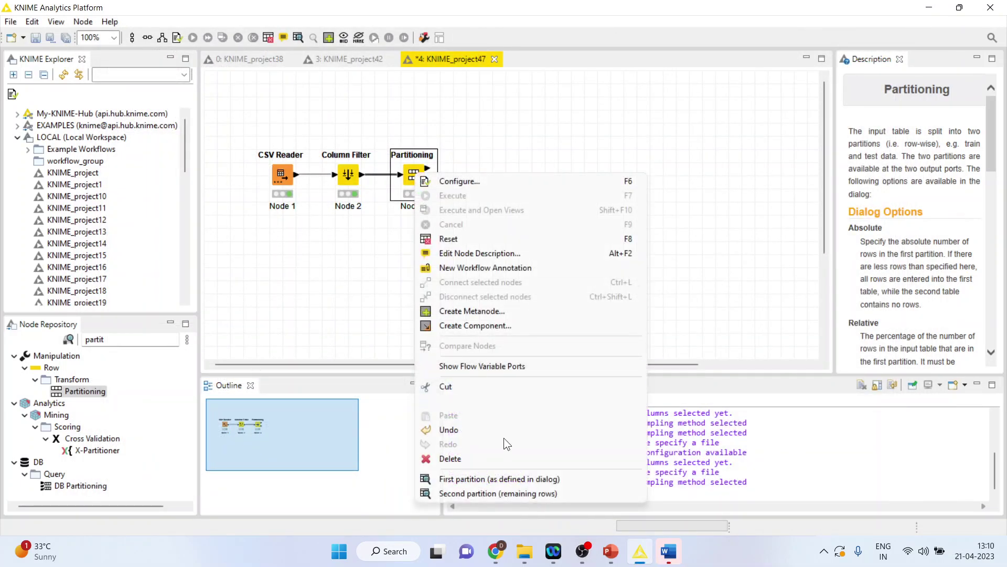
{"action": "left_click", "coordinate": [505, 500]}
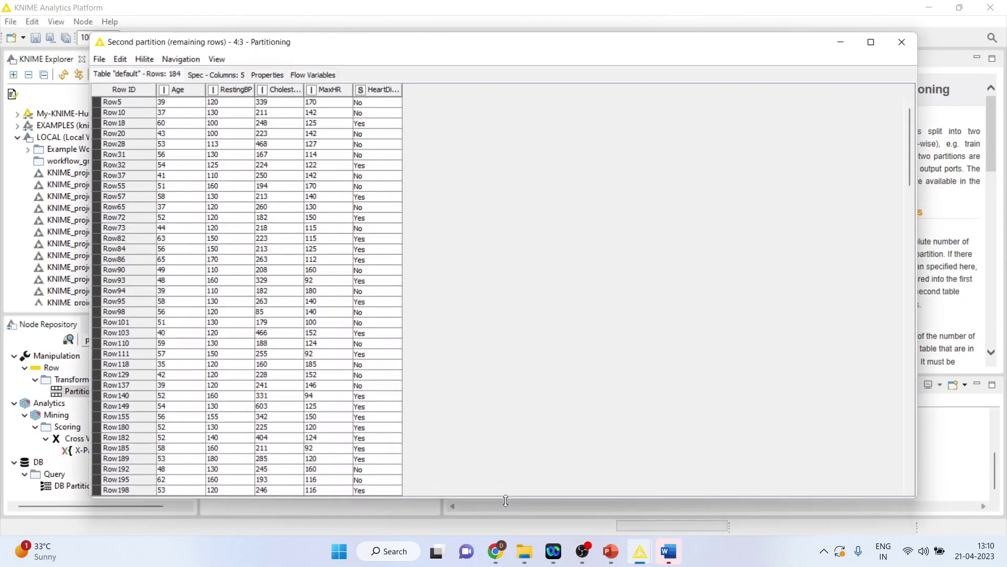
{"action": "left_click", "coordinate": [900, 44]}
Add a Random Forest Learner after Partitioning and move it above the chain
{"action": "left_click", "coordinate": [117, 339]}
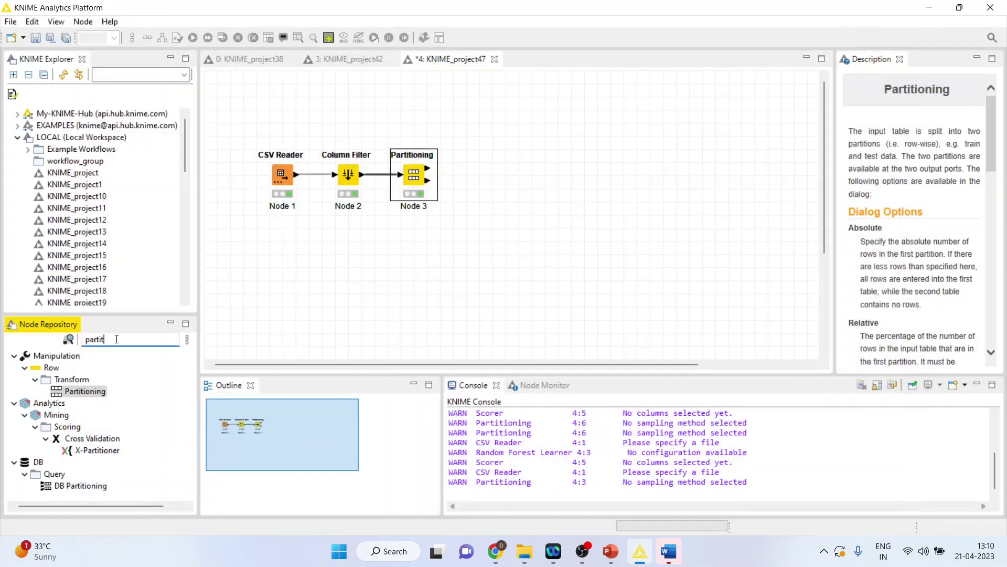
{"action": "key", "text": "BackSpace"}
{"action": "key", "text": "BackSpace"}
{"action": "key", "text": "BackSpace"}
{"action": "key", "text": "BackSpace"}
{"action": "key", "text": "BackSpace"}
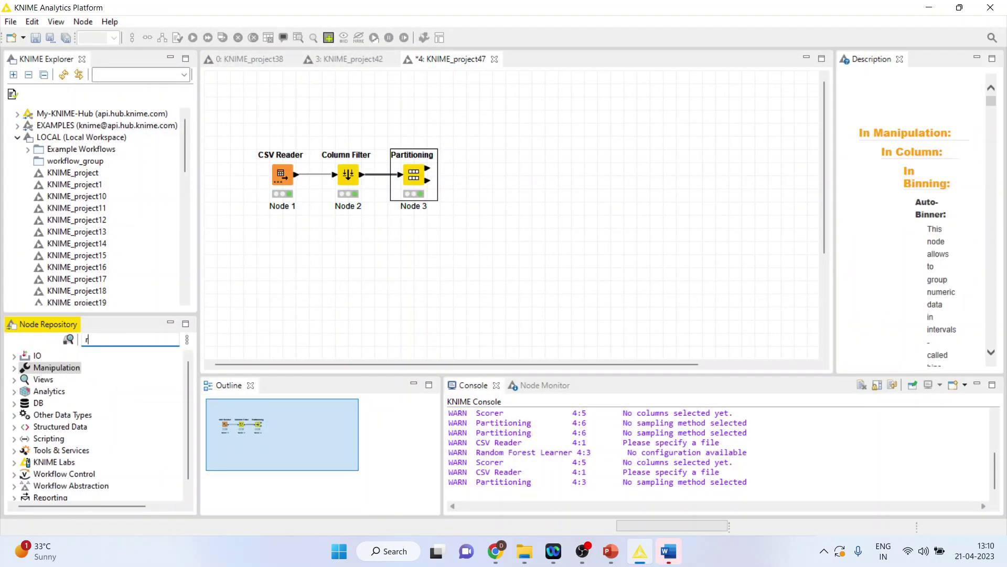
{"action": "type", "text": "random"}
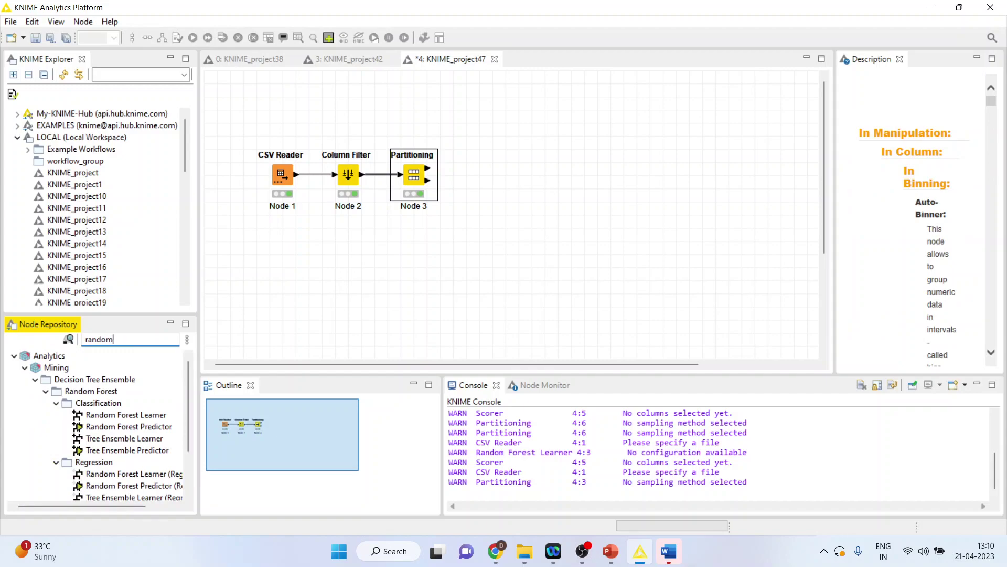
{"action": "double_click", "coordinate": [125, 414]}
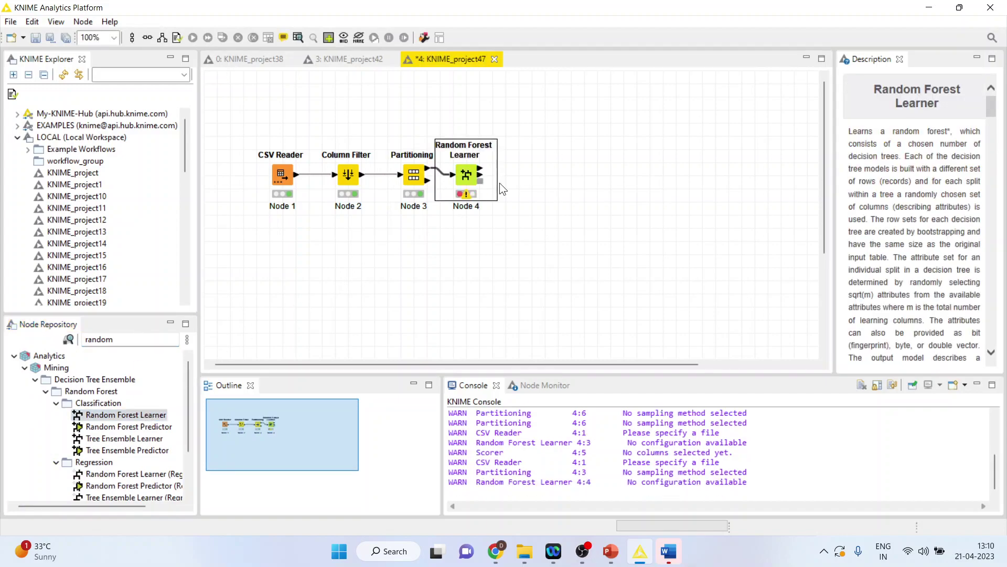
{"action": "left_click_drag", "start_coordinate": [466, 181], "coordinate": [506, 129]}
Confirm the learner's HeartDisease target settings and execute it to train the model
{"action": "right_click", "coordinate": [508, 125]}
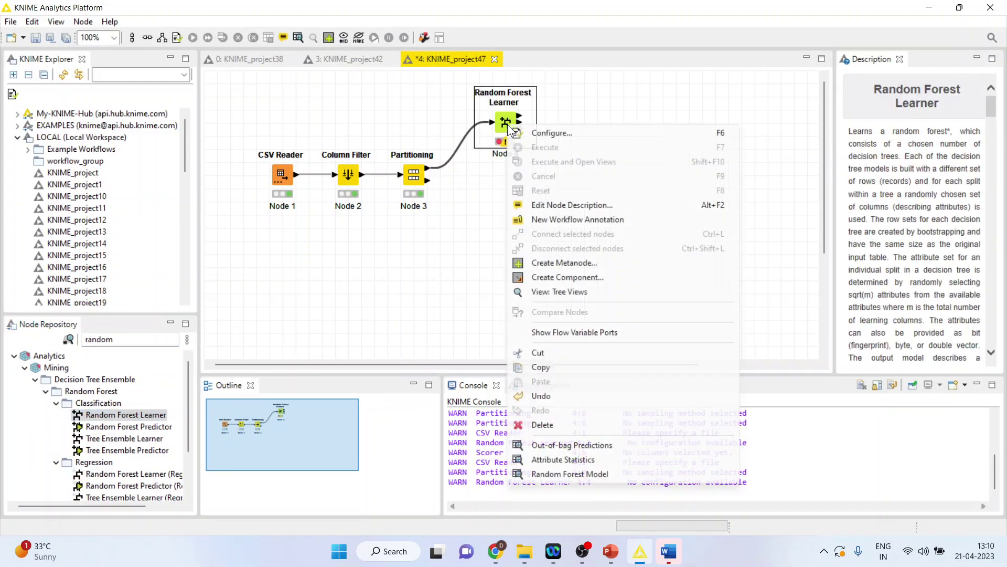
{"action": "left_click", "coordinate": [536, 134]}
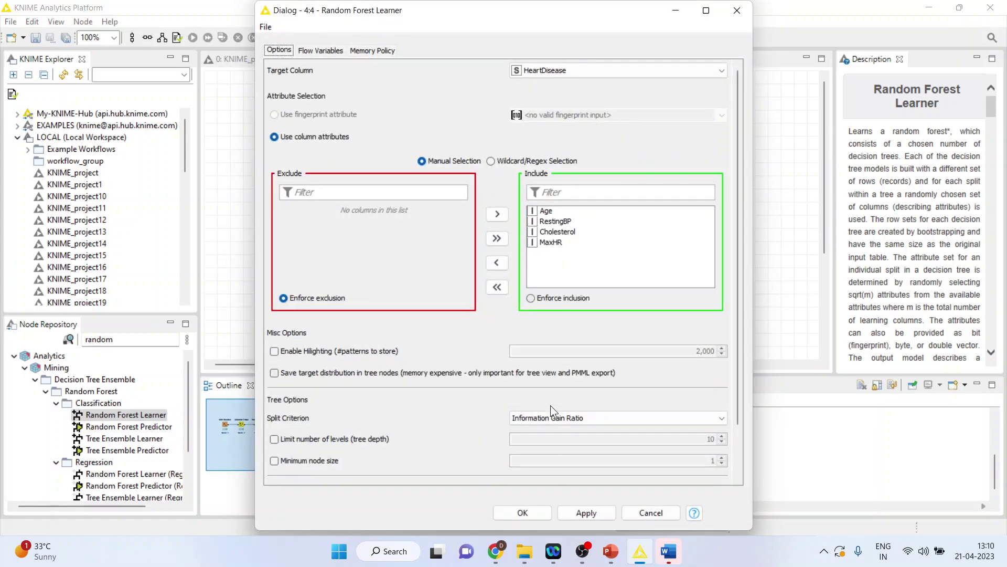
{"action": "left_click", "coordinate": [524, 508]}
{"action": "right_click", "coordinate": [511, 127]}
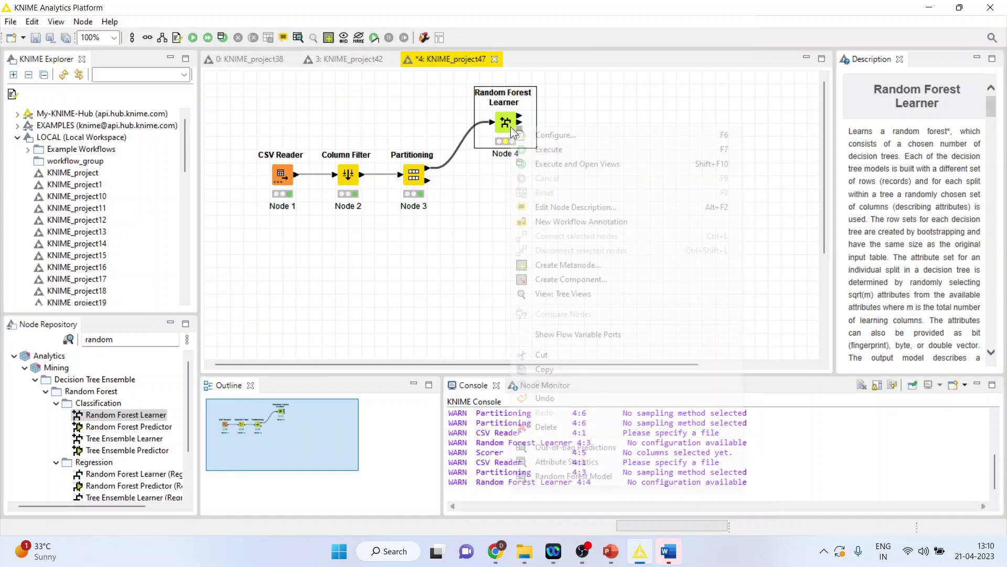
{"action": "left_click", "coordinate": [534, 147]}
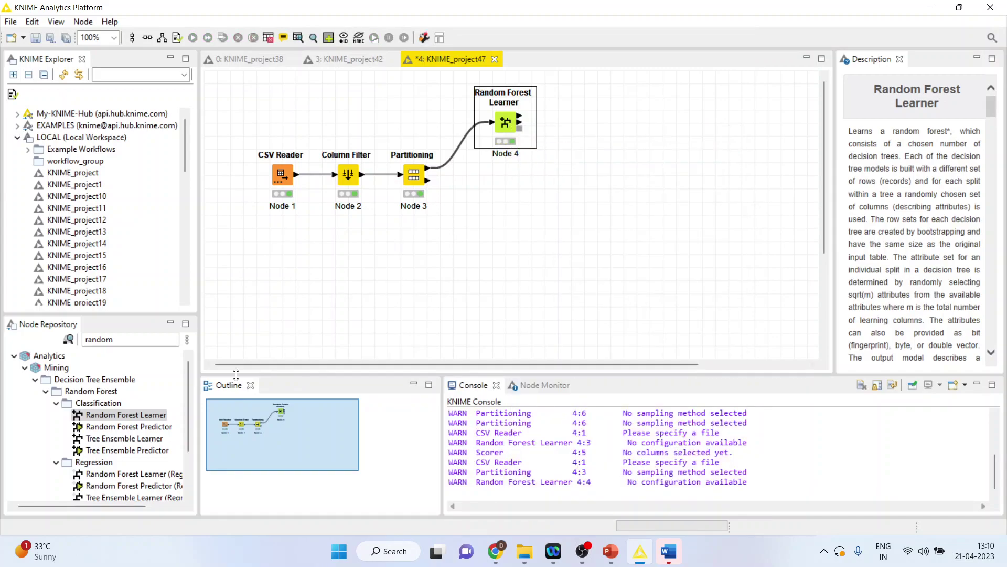
Add a Random Forest Predictor below the learner and connect the second partition to its data input
{"action": "double_click", "coordinate": [145, 428]}
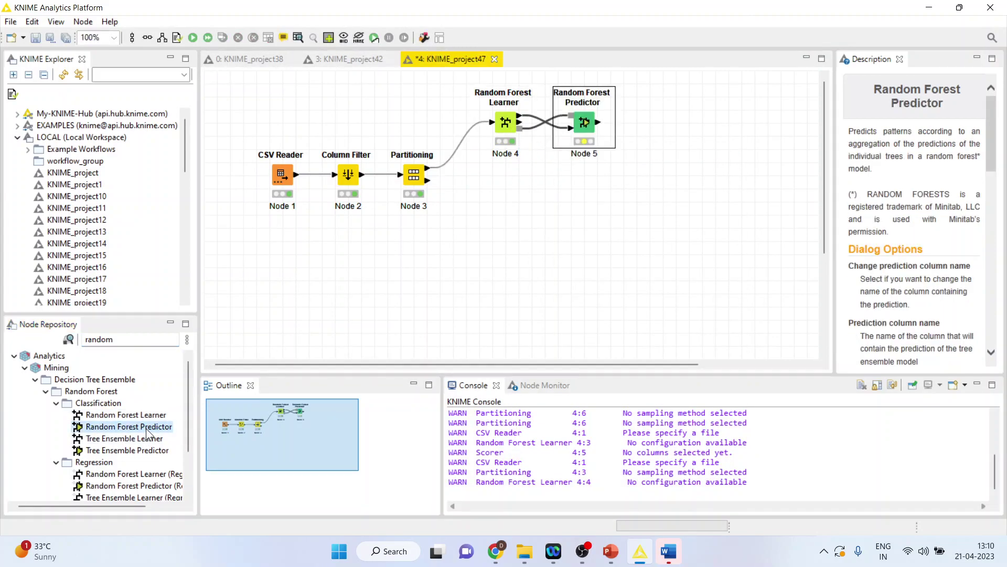
{"action": "left_click_drag", "start_coordinate": [591, 124], "coordinate": [590, 202]}
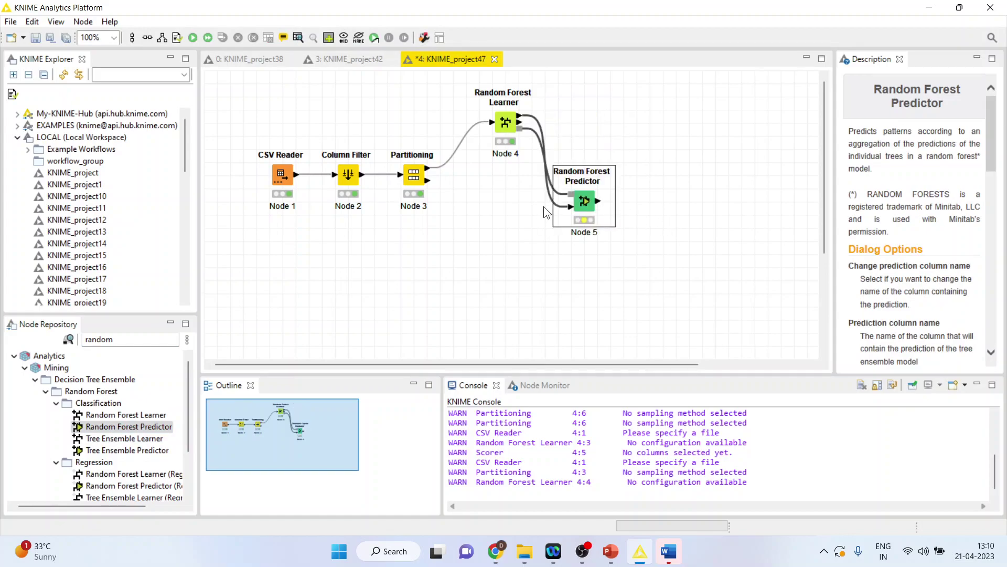
{"action": "left_click", "coordinate": [549, 199]}
{"action": "key", "text": "Delete"}
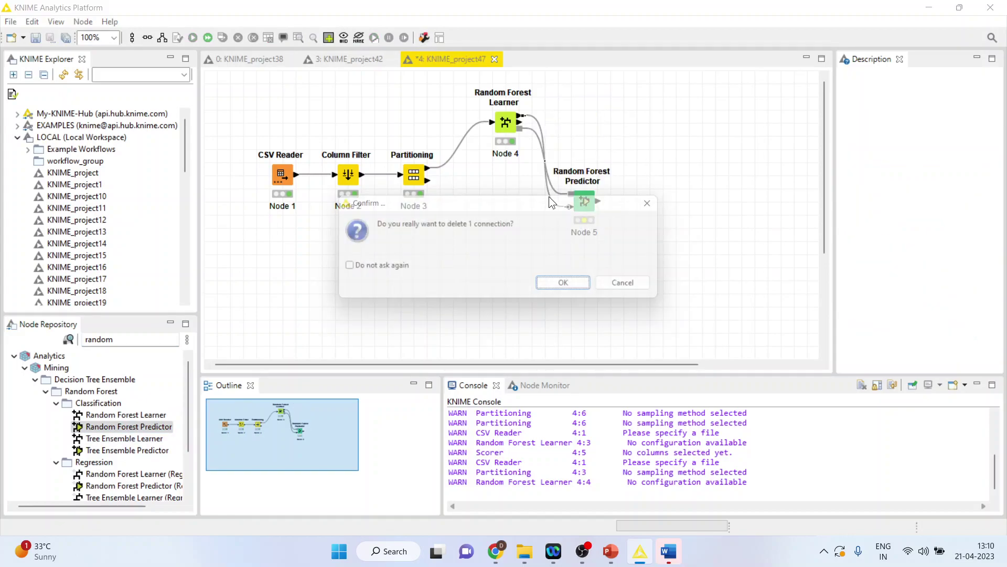
{"action": "left_click", "coordinate": [570, 288]}
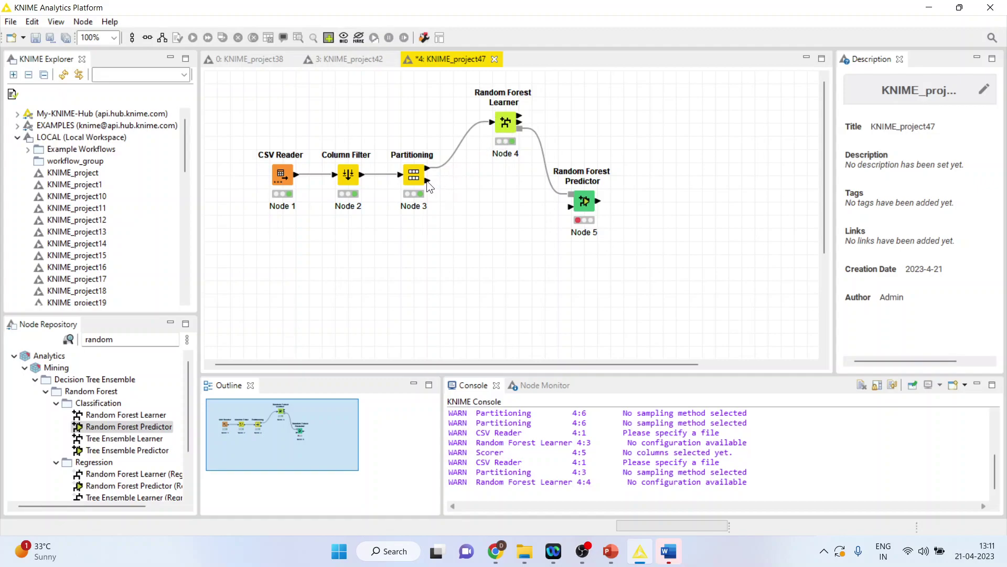
{"action": "left_click_drag", "start_coordinate": [428, 182], "coordinate": [573, 209]}
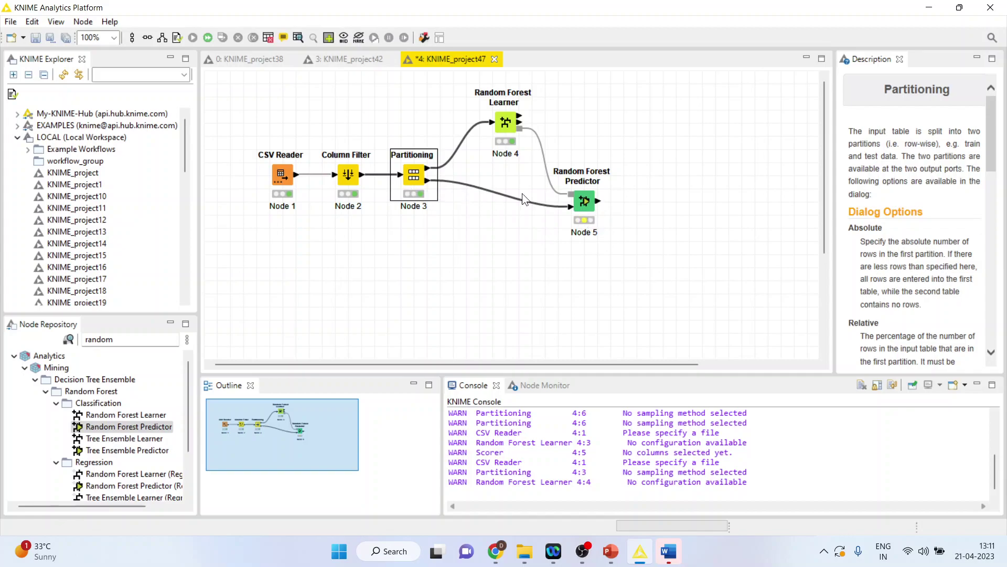
Enable a custom prediction column name on the predictor and execute it
{"action": "right_click", "coordinate": [585, 203]}
{"action": "left_click", "coordinate": [619, 210]}
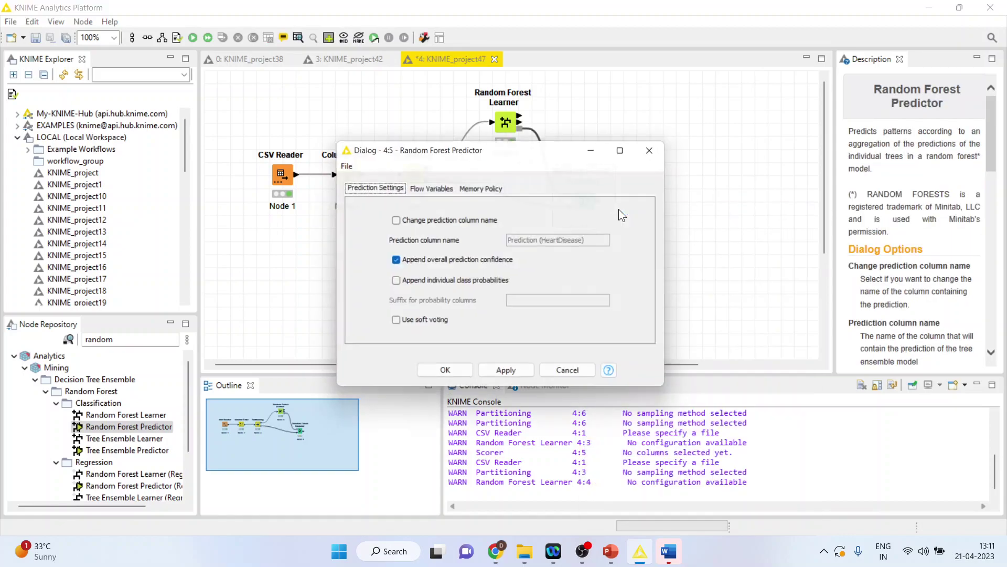
{"action": "left_click", "coordinate": [395, 220]}
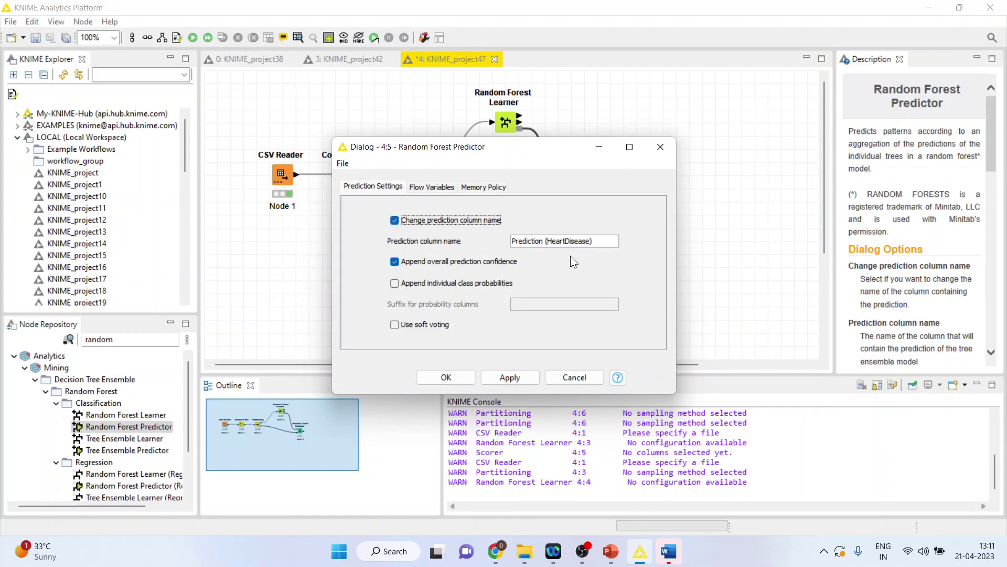
{"action": "left_click", "coordinate": [446, 378]}
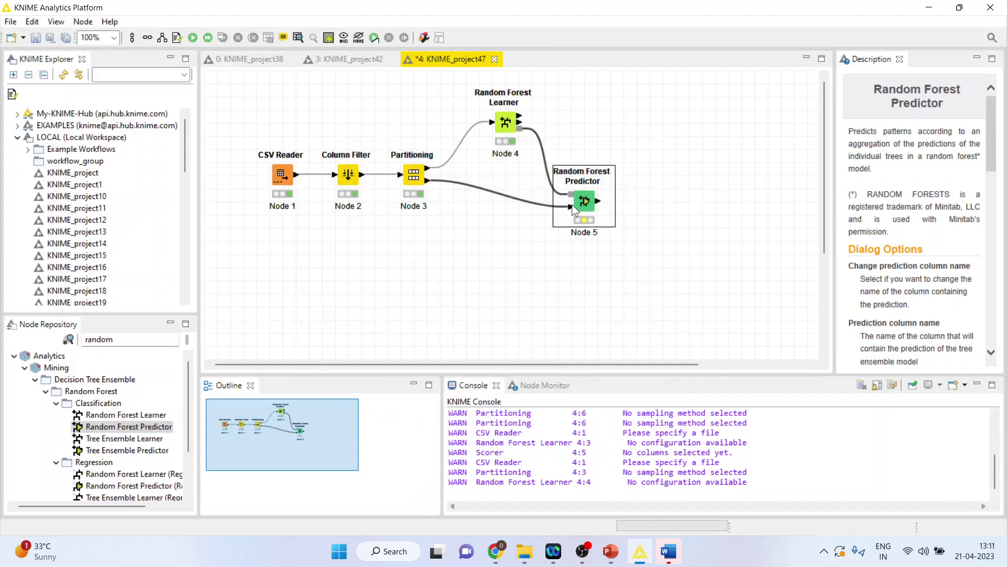
{"action": "right_click", "coordinate": [575, 204]}
{"action": "left_click", "coordinate": [615, 222]}
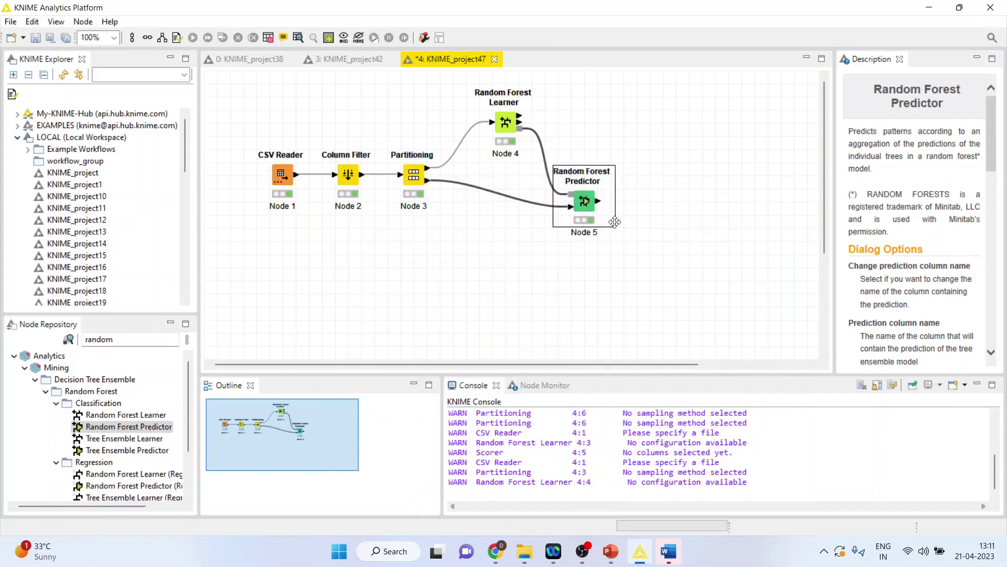
Compare Prediction (HeartDisease) with HeartDisease in the predictor's output table, then close it
{"action": "right_click", "coordinate": [589, 204]}
{"action": "left_click", "coordinate": [657, 508]}
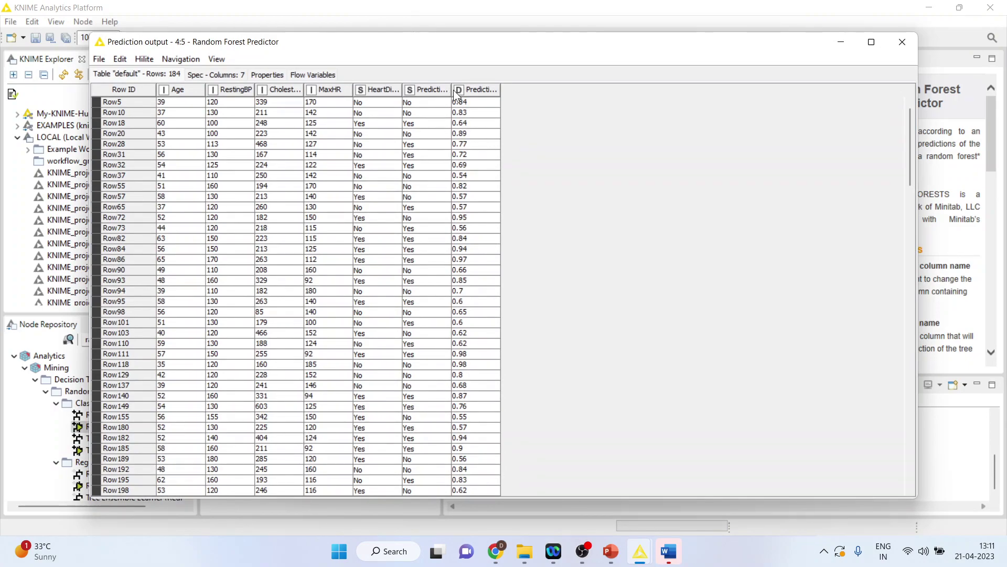
{"action": "left_click_drag", "start_coordinate": [453, 89], "coordinate": [475, 333]}
{"action": "left_click_drag", "start_coordinate": [404, 92], "coordinate": [385, 379]}
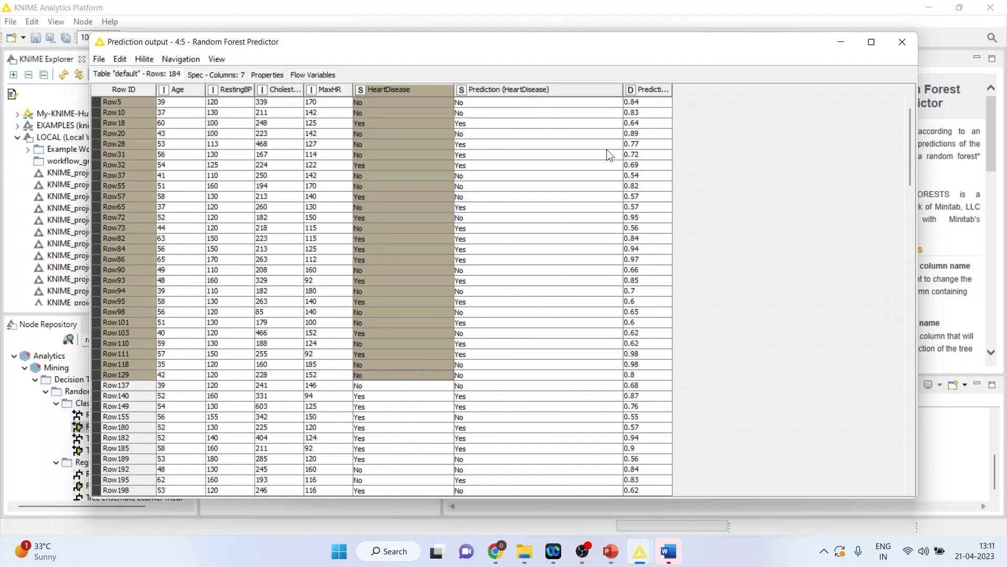
{"action": "left_click", "coordinate": [901, 43]}
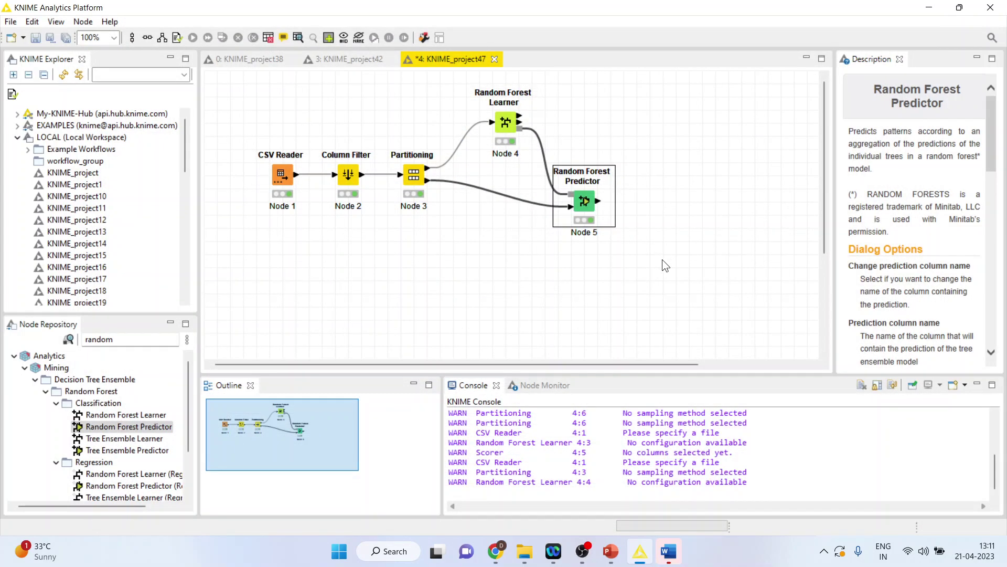
Search for 'scorer' and add a Scorer node after the predictor
{"action": "left_click", "coordinate": [134, 339]}
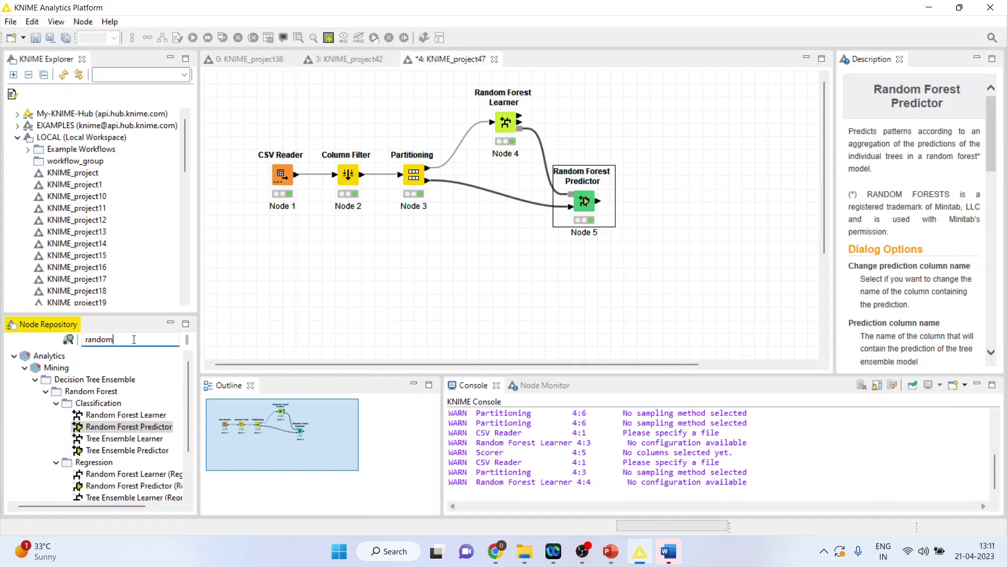
{"action": "key", "text": "BackSpace"}
{"action": "key", "text": "BackSpace"}
{"action": "key", "text": "BackSpace"}
{"action": "key", "text": "BackSpace"}
{"action": "key", "text": "BackSpace"}
{"action": "key", "text": "BackSpace"}
{"action": "type", "text": "sco"}
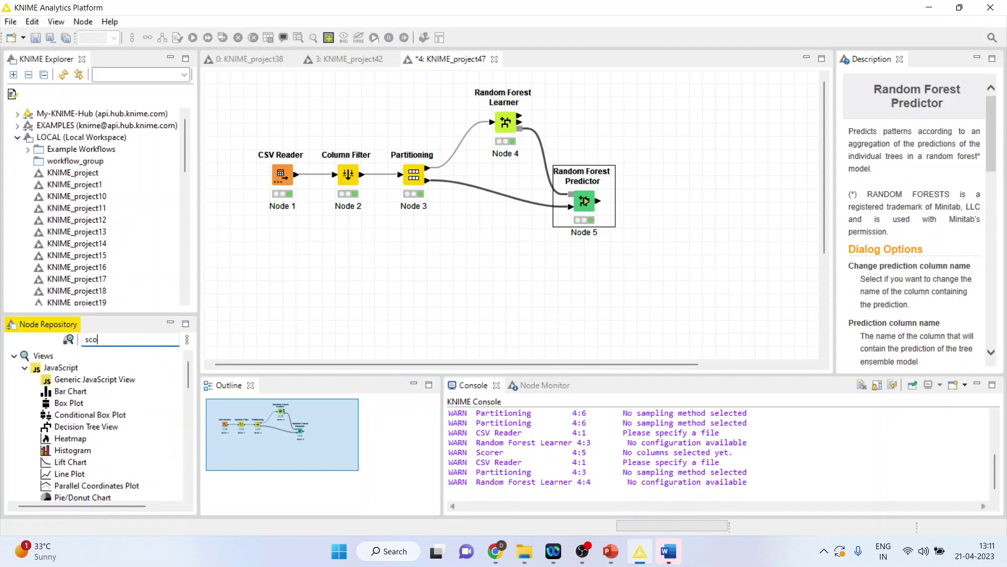
{"action": "type", "text": "rere"}
{"action": "key", "text": "BackSpace"}
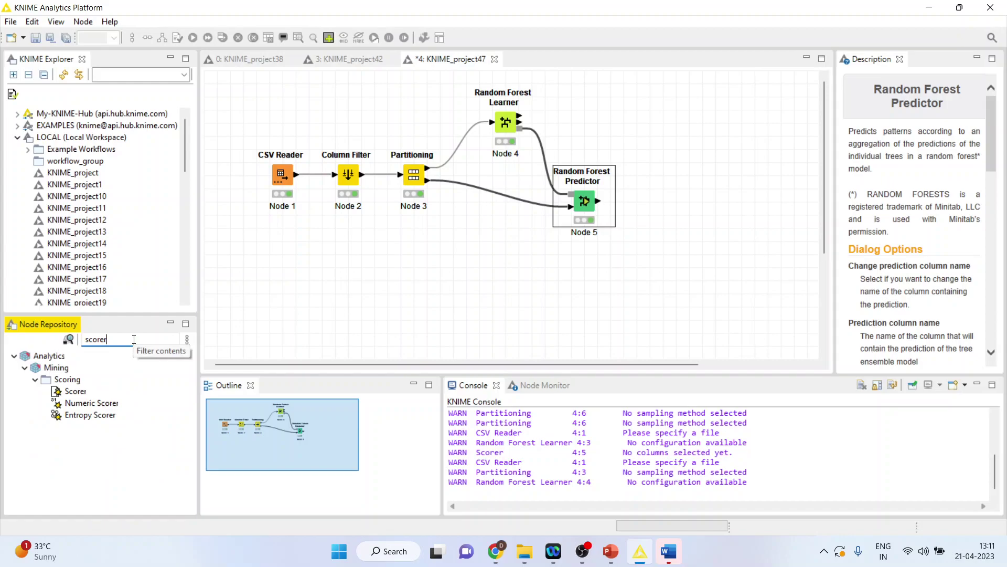
{"action": "double_click", "coordinate": [75, 391]}
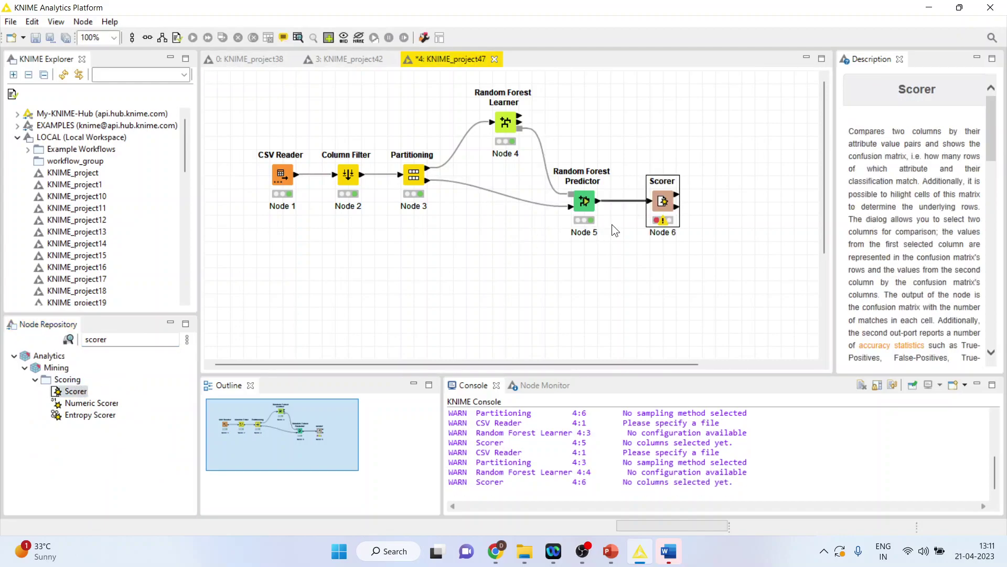
Set the Scorer's first column to HeartDisease and execute it
{"action": "right_click", "coordinate": [677, 207]}
{"action": "left_click", "coordinate": [709, 203]}
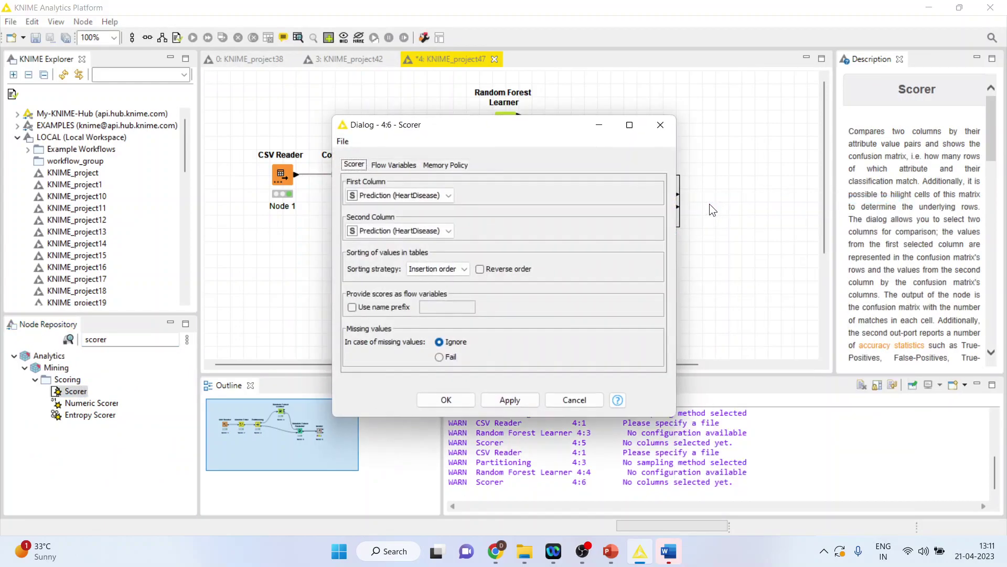
{"action": "left_click", "coordinate": [452, 195]}
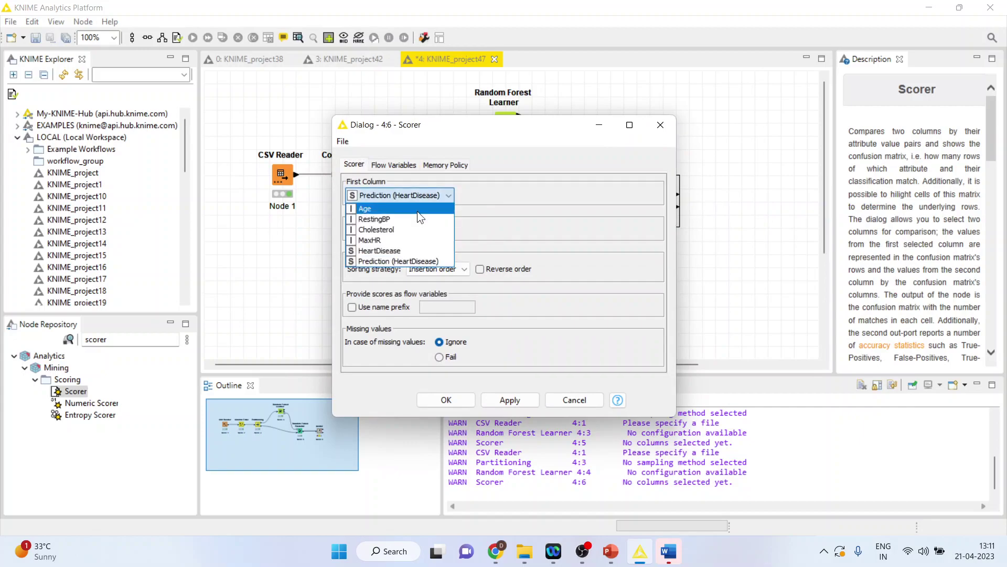
{"action": "left_click", "coordinate": [392, 251]}
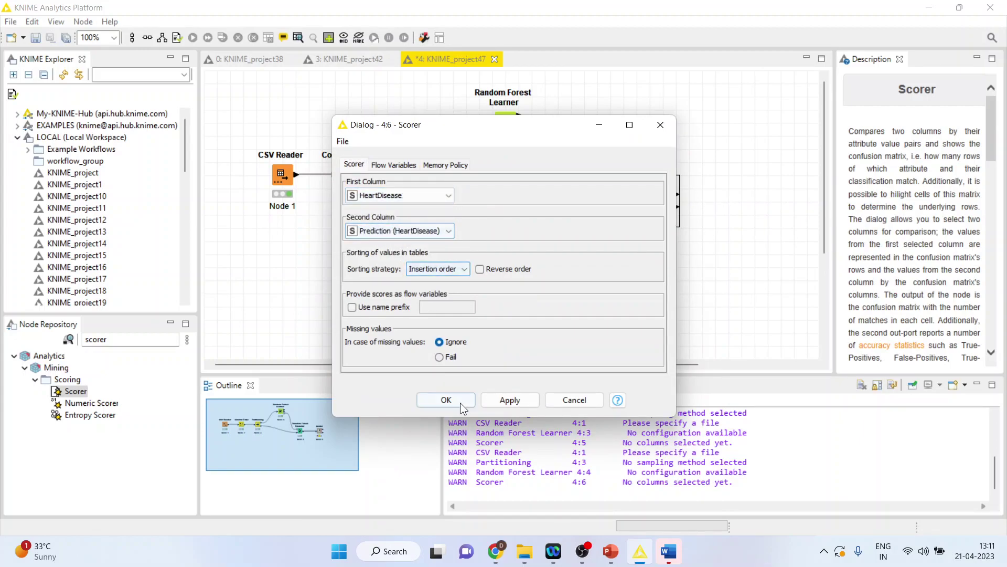
{"action": "left_click", "coordinate": [446, 400]}
{"action": "right_click", "coordinate": [673, 195]}
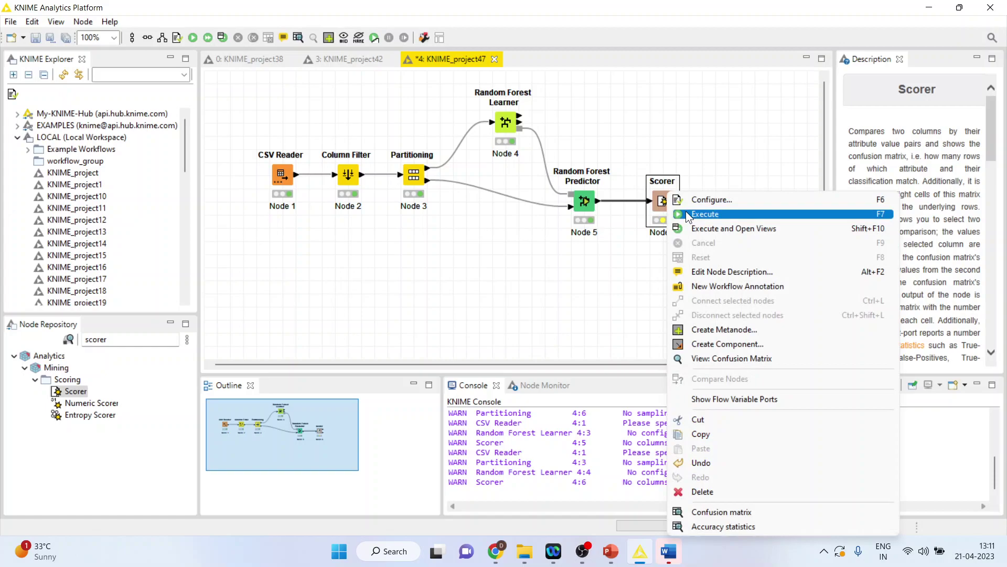
{"action": "left_click", "coordinate": [697, 214]}
{"action": "right_click", "coordinate": [664, 207]}
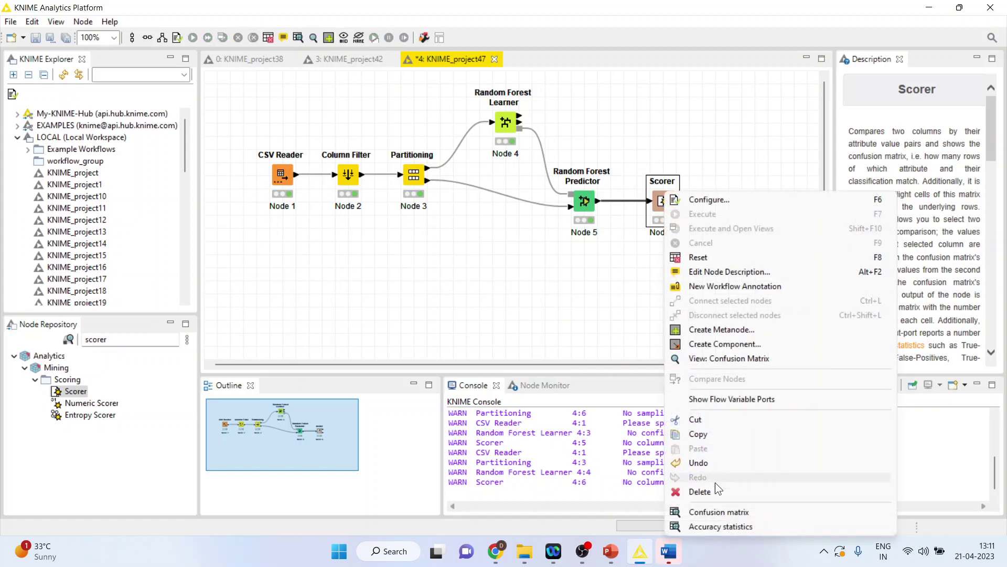
Open the confusion matrix full screen, review cells 55, 77, 25 and 27, then close it
{"action": "left_click", "coordinate": [740, 359]}
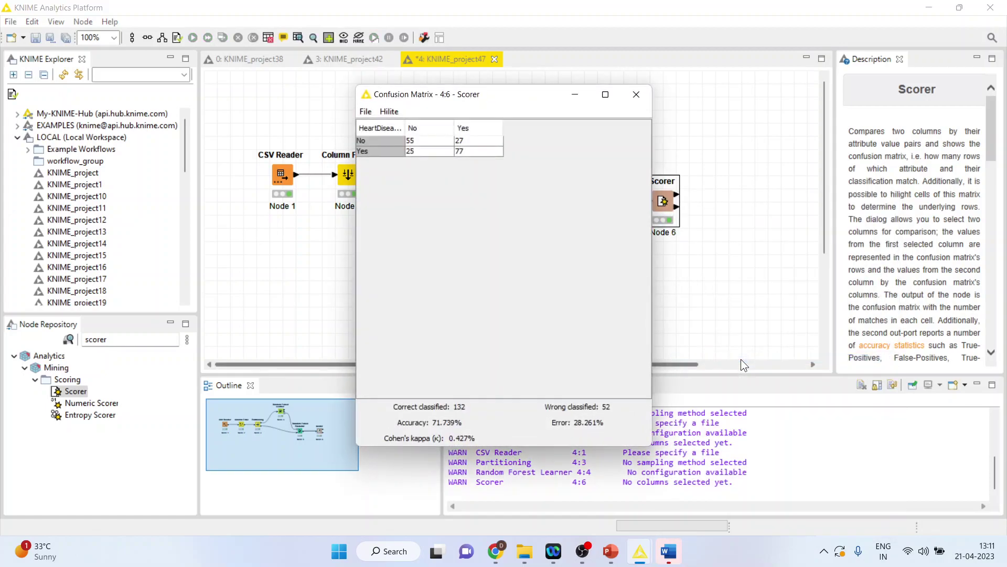
{"action": "left_click", "coordinate": [604, 98]}
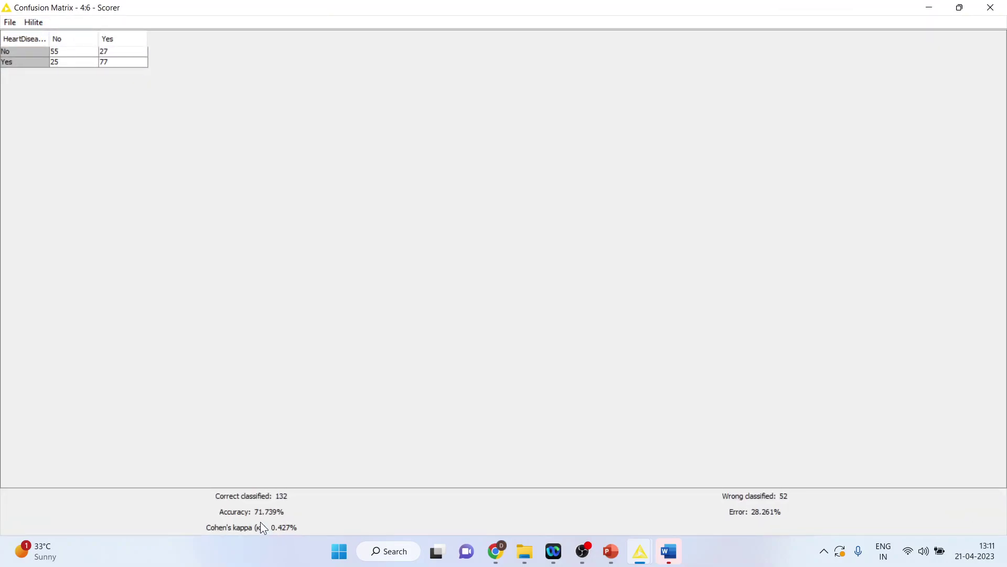
{"action": "left_click", "coordinate": [58, 51]}
{"action": "left_click", "coordinate": [112, 63]}
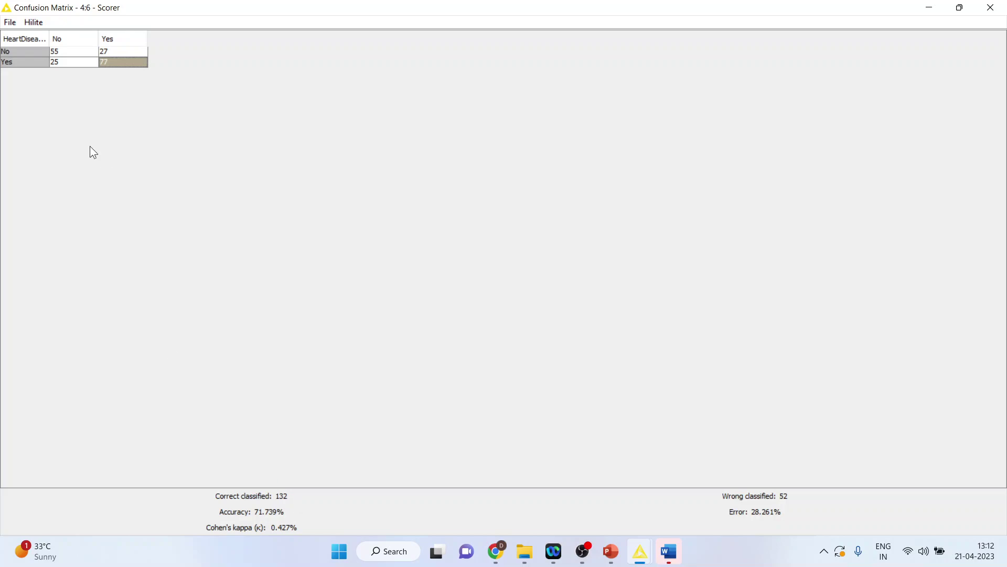
{"action": "left_click", "coordinate": [57, 62]}
{"action": "left_click", "coordinate": [108, 52]}
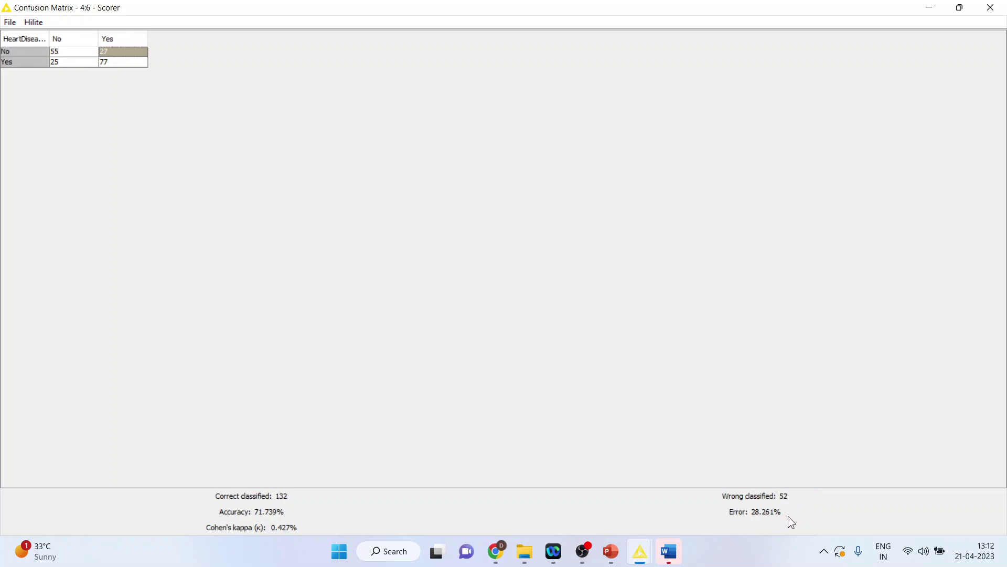
{"action": "left_click", "coordinate": [990, 14]}
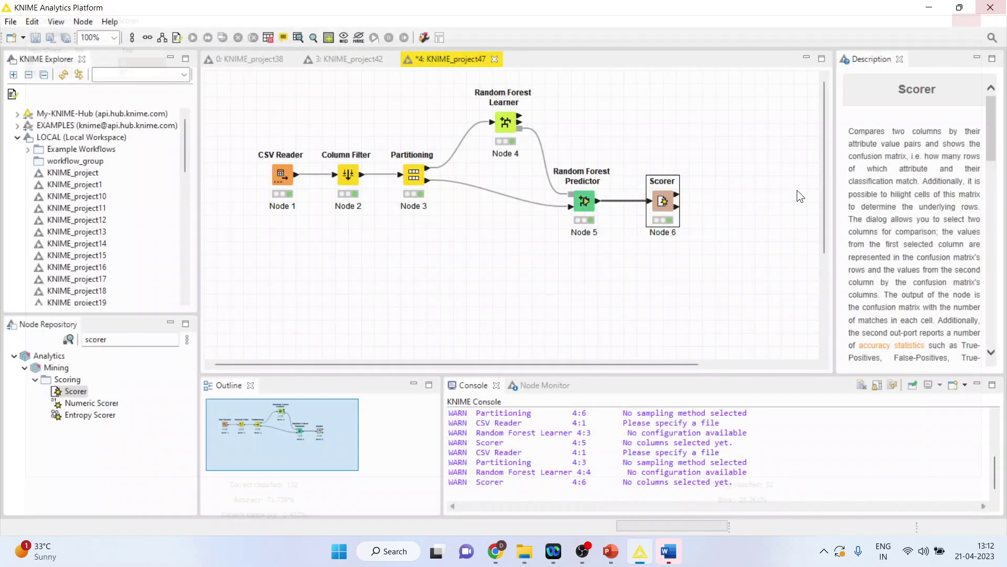
Bring the Random Forest PowerPoint deck forward and scroll to the Thank You slide 7
{"action": "mouse_move", "coordinate": [612, 555]}
{"action": "left_click", "coordinate": [680, 488]}
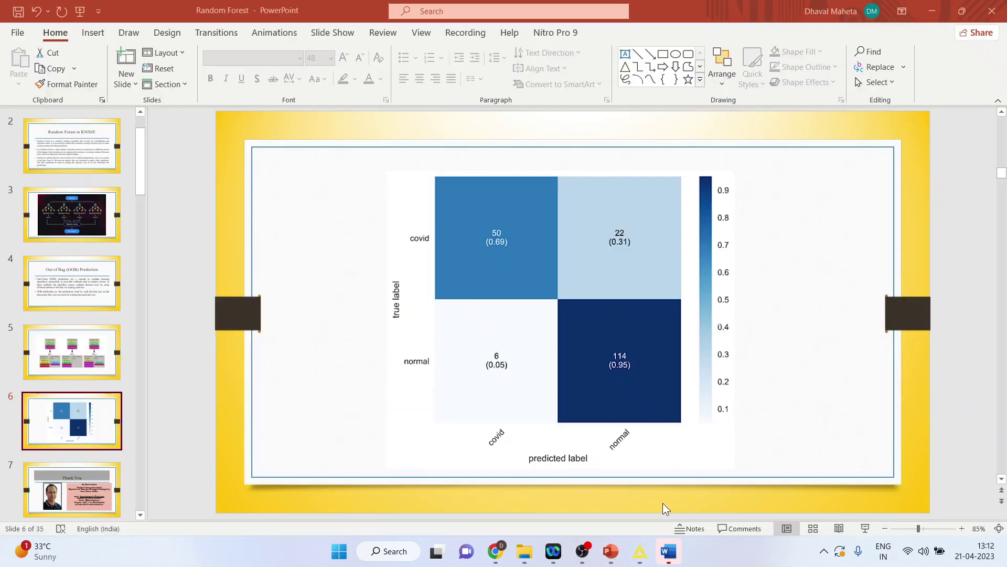
{"action": "scroll", "coordinate": [560, 443], "scroll_direction": "down", "scroll_amount": 1}
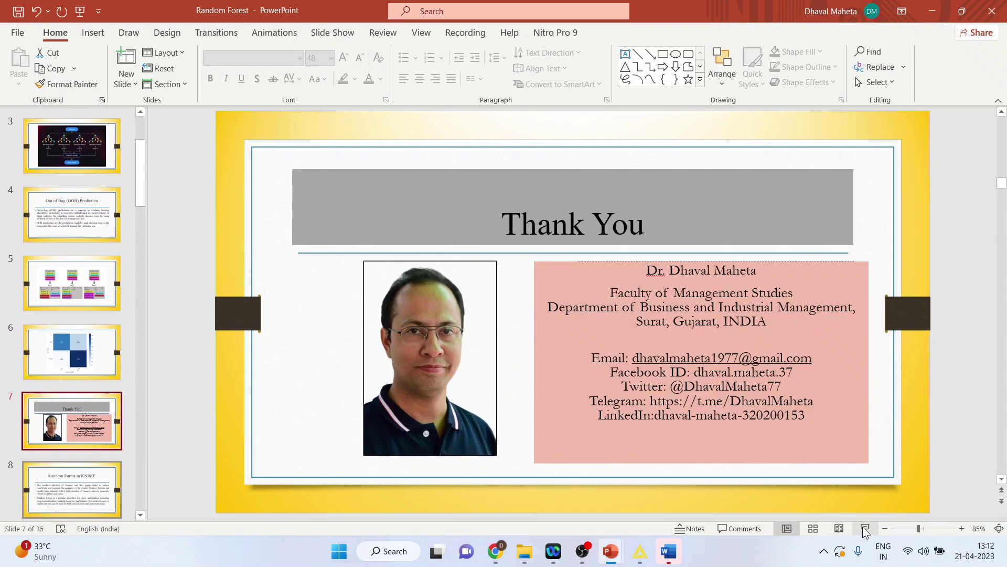